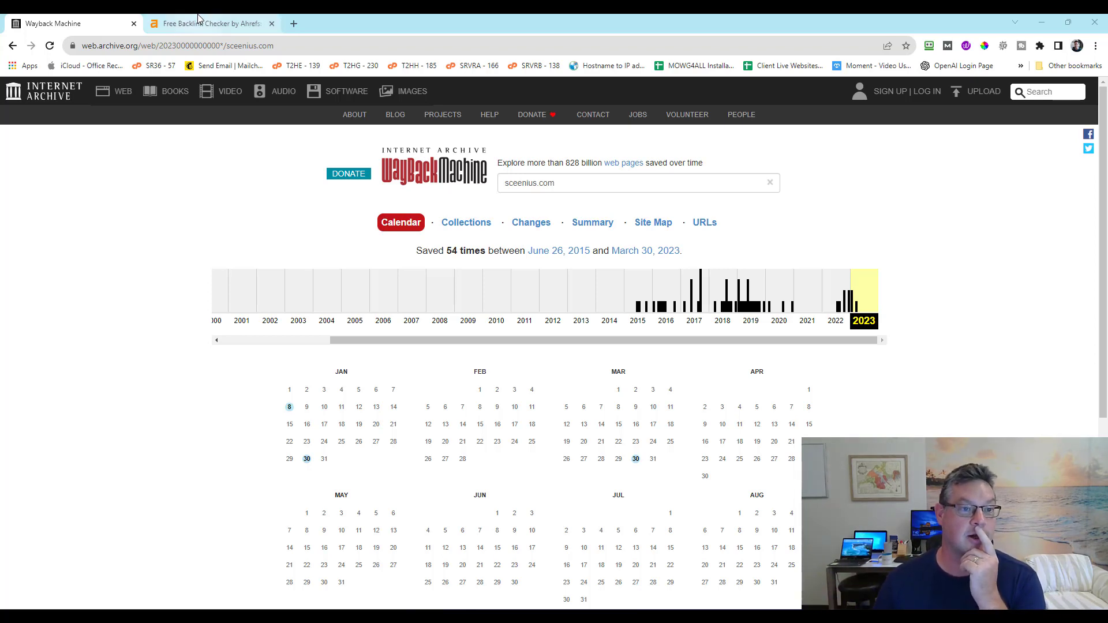
- Open website-installer.com in a new browser tab and go to its page of newly released templates
click(221, 27)
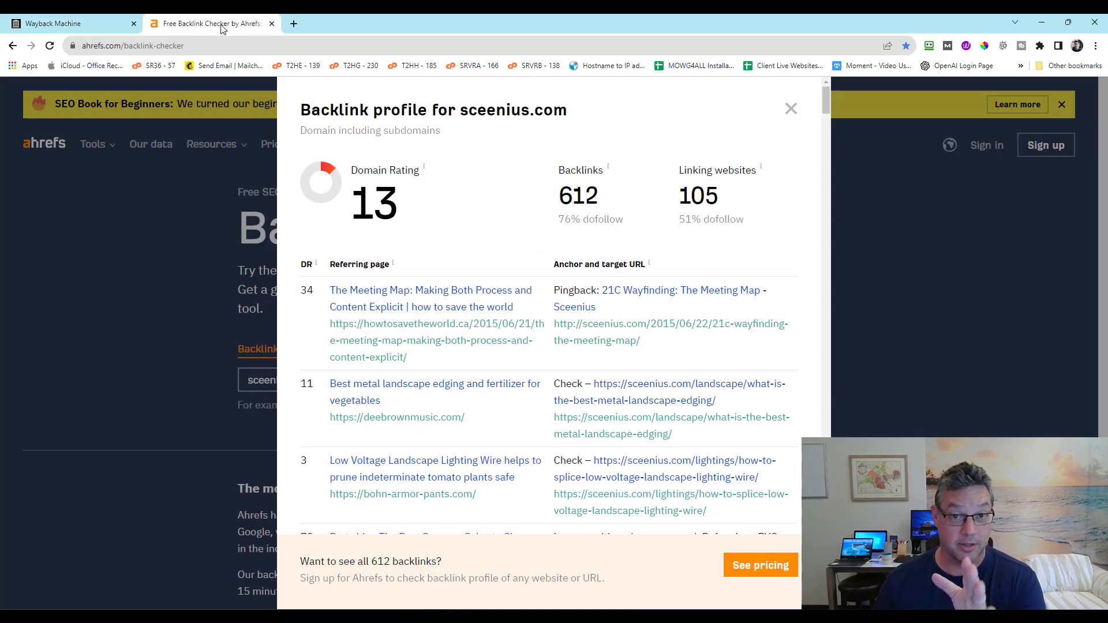
click(294, 24)
text(websi)
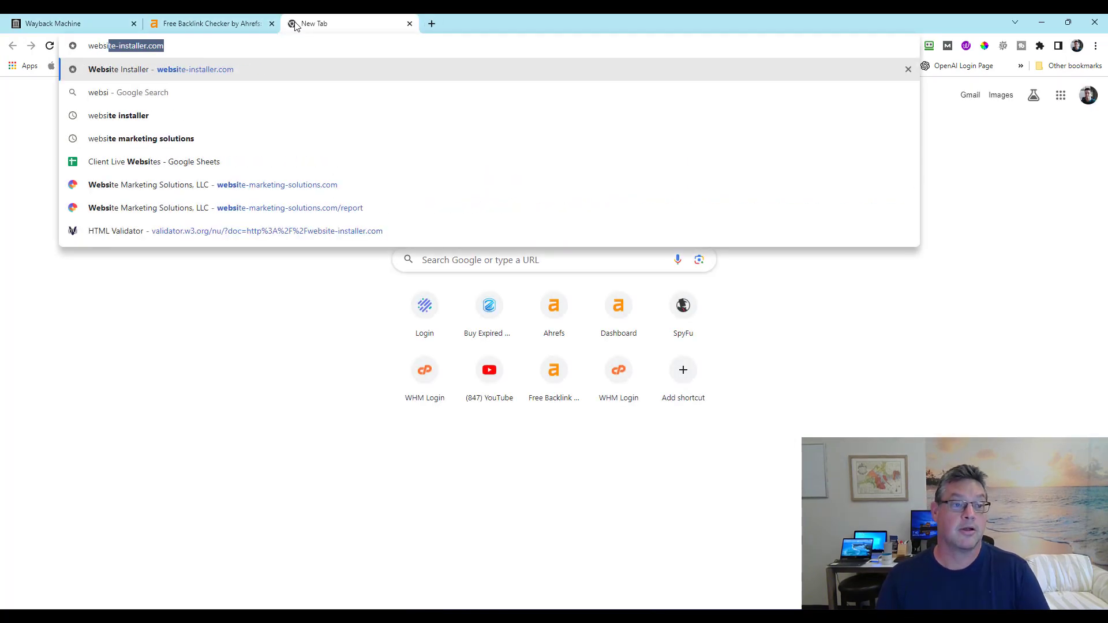
key(Return)
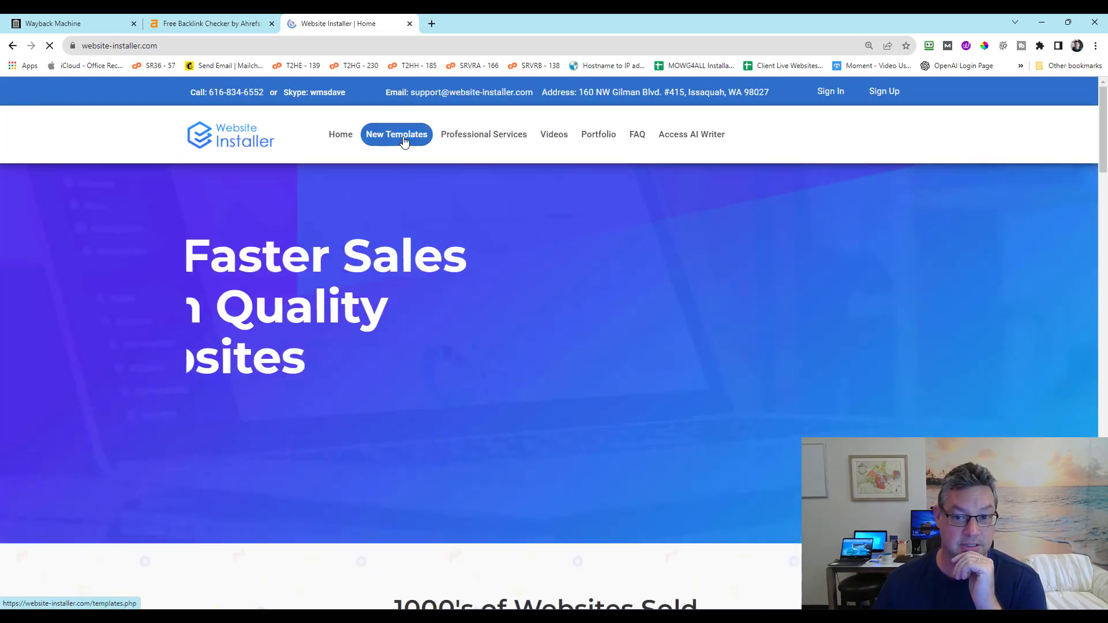
click(404, 141)
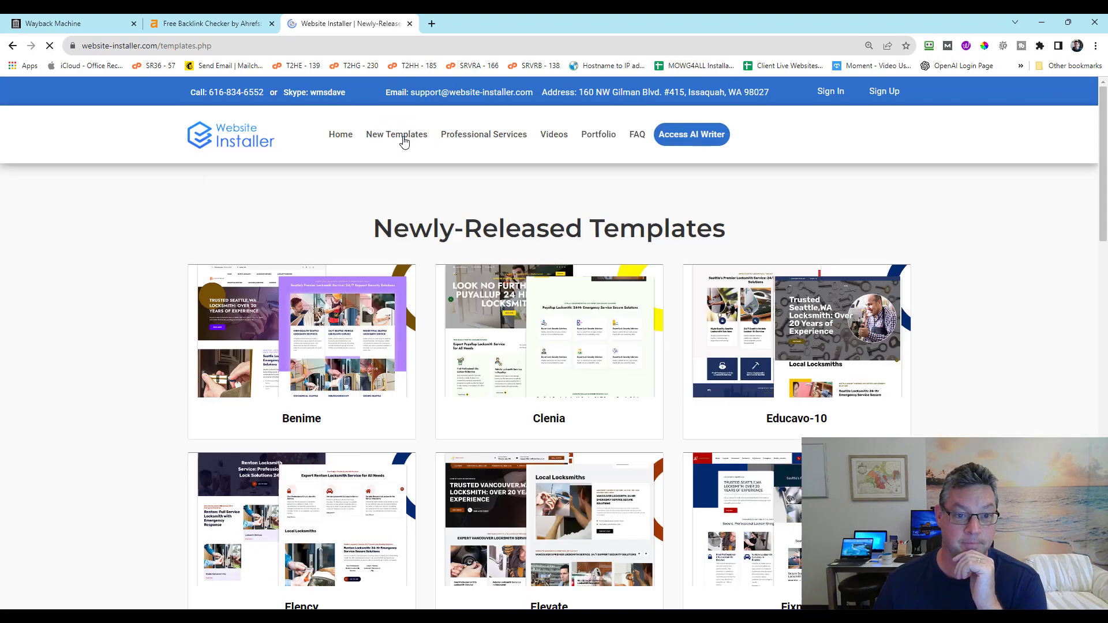
- Browse the newly released templates and open the details page of the Benime template
scroll(663, 262, down, 7)
scroll(663, 262, up, 5)
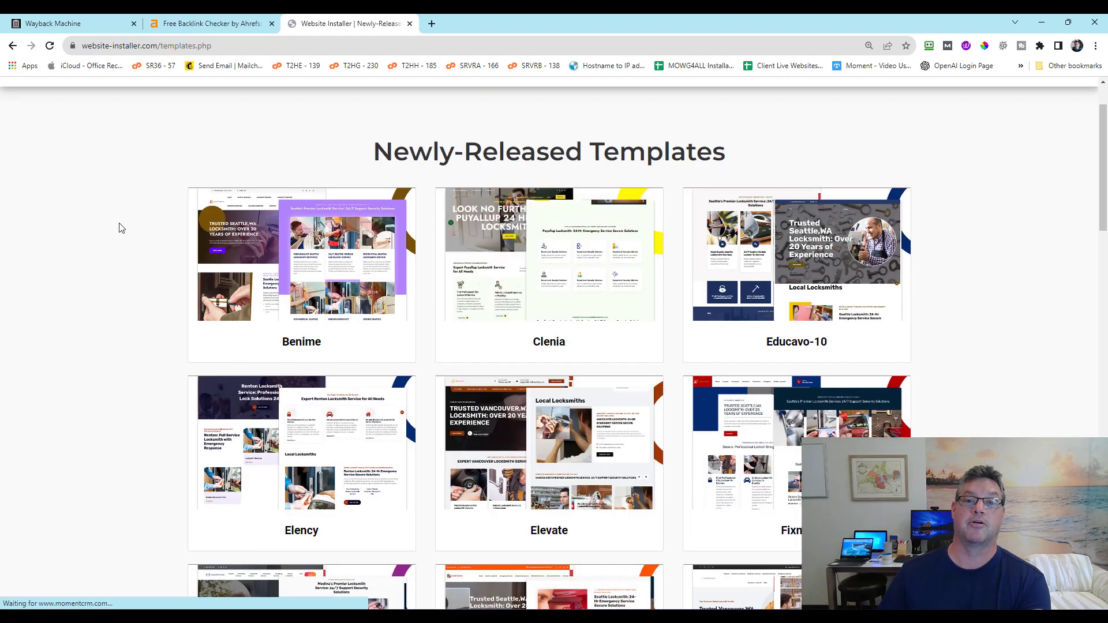
mouse_move(301, 289)
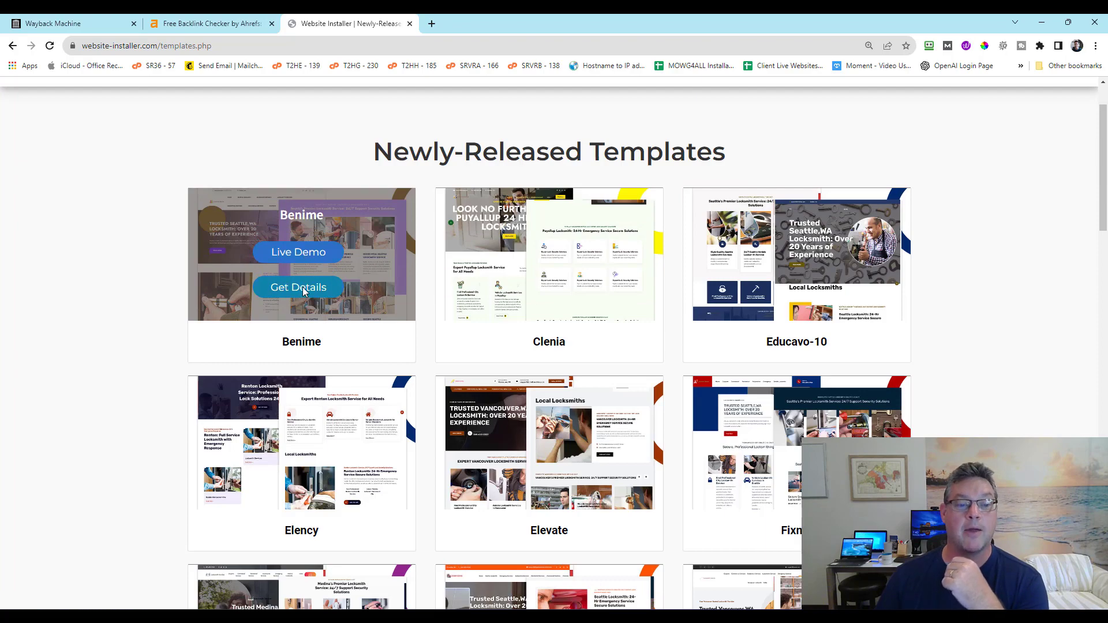
click(301, 287)
- Review the Benime order form, including the existing-domain field, the nameserver instructions and the buying options
scroll(569, 239, down, 10)
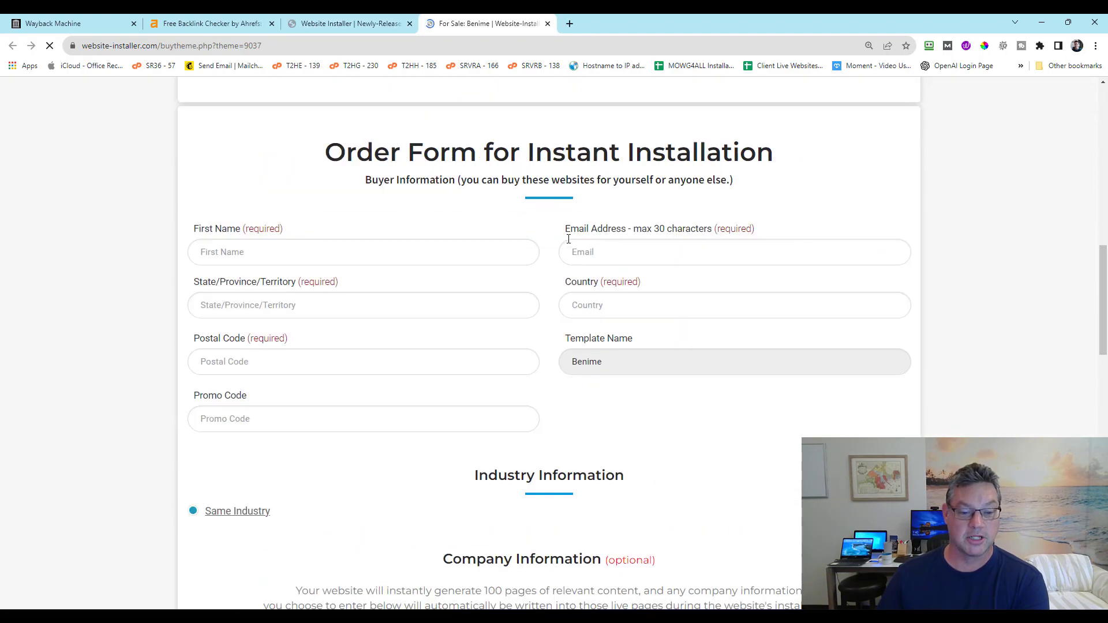
scroll(569, 239, down, 13)
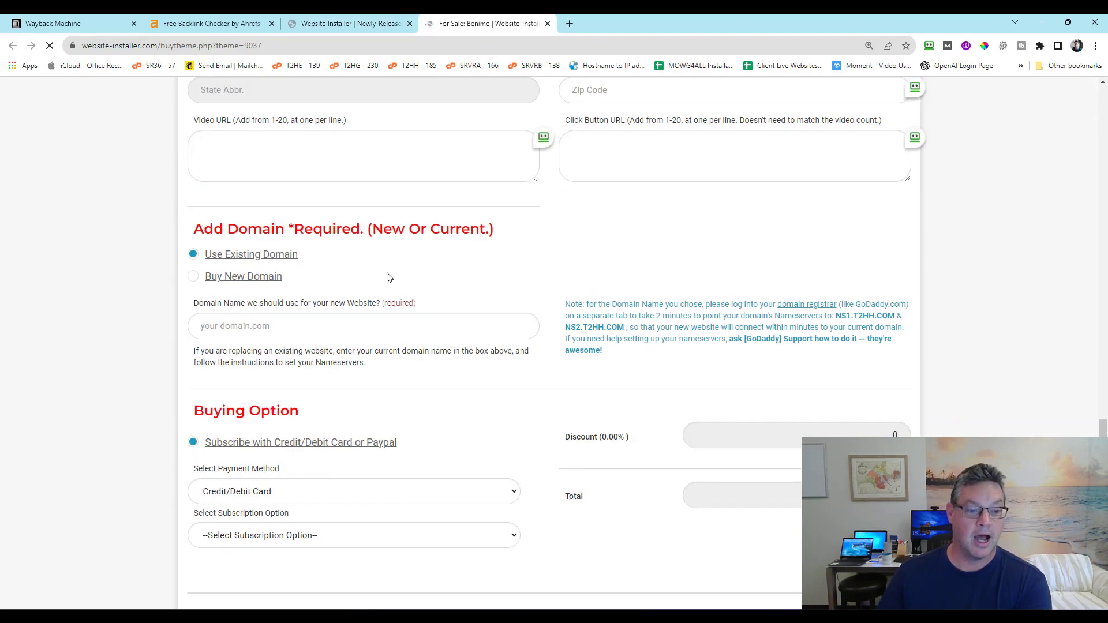
click(262, 327)
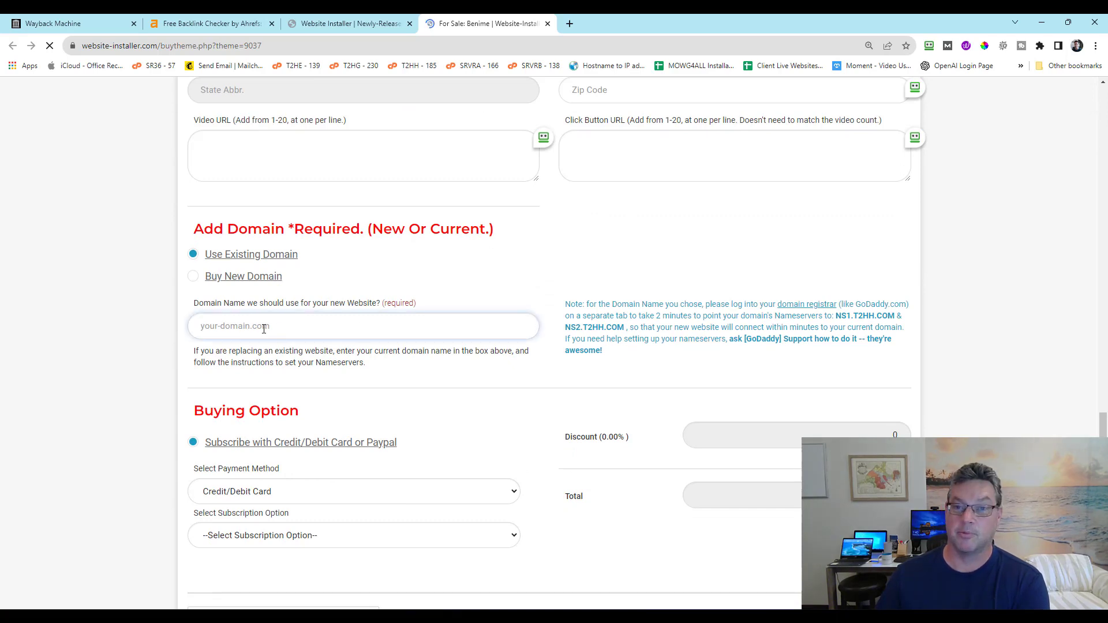
drag(626, 328, 575, 325)
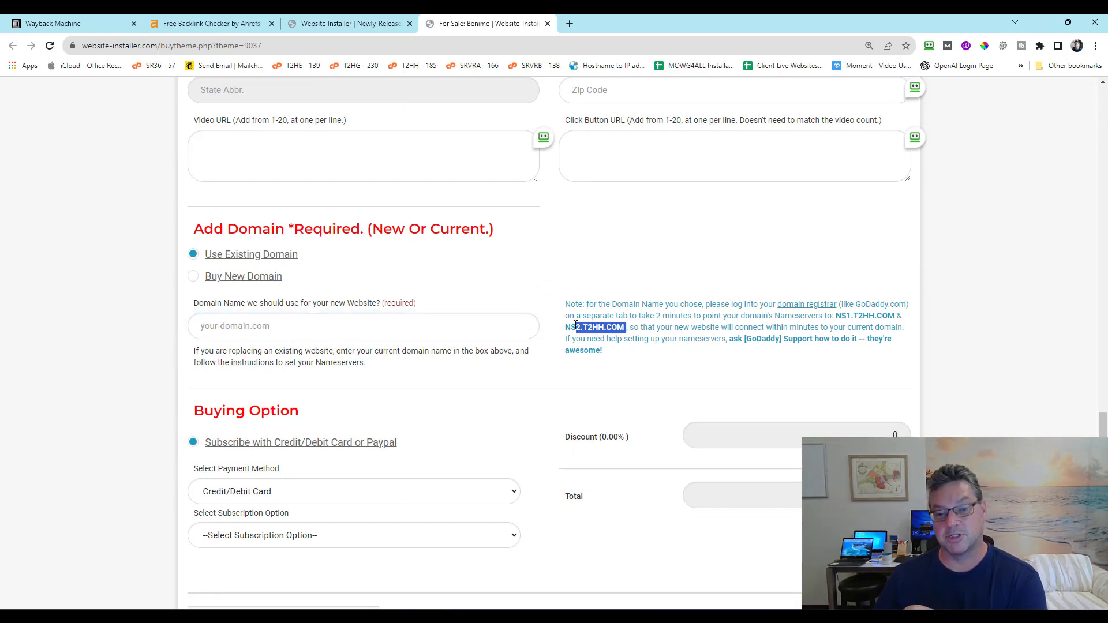
click(999, 248)
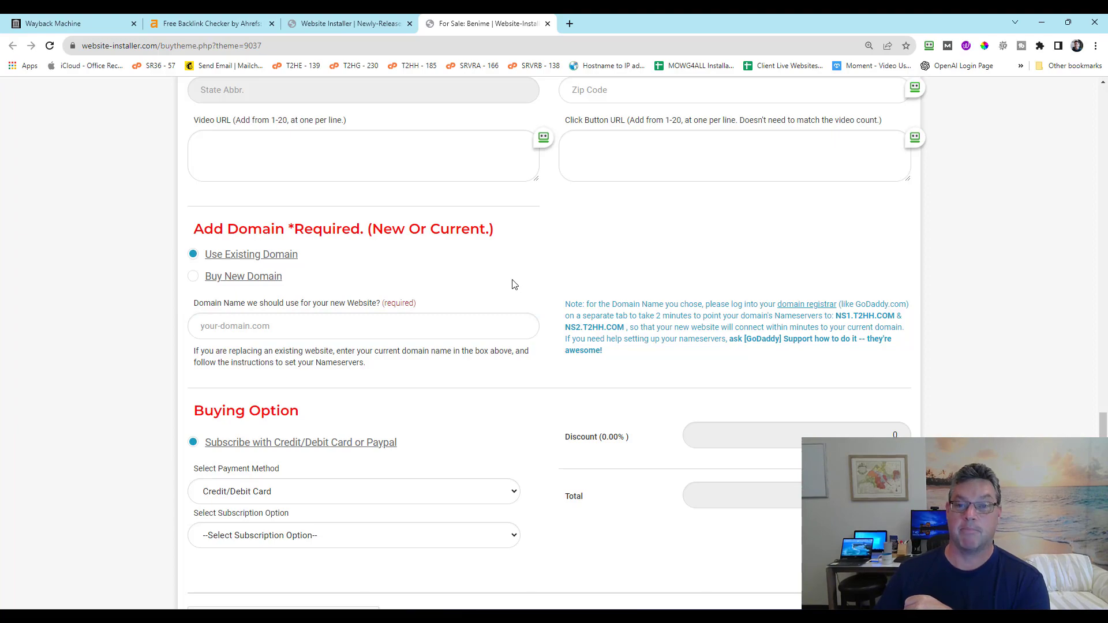
scroll(514, 284, down, 1)
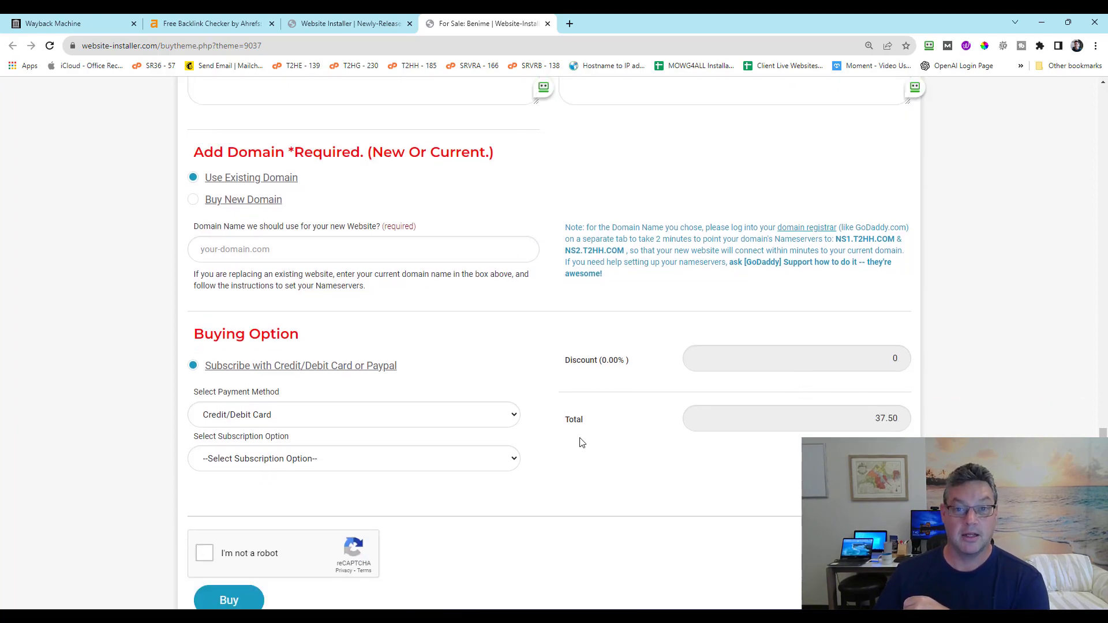
scroll(582, 443, up, 20)
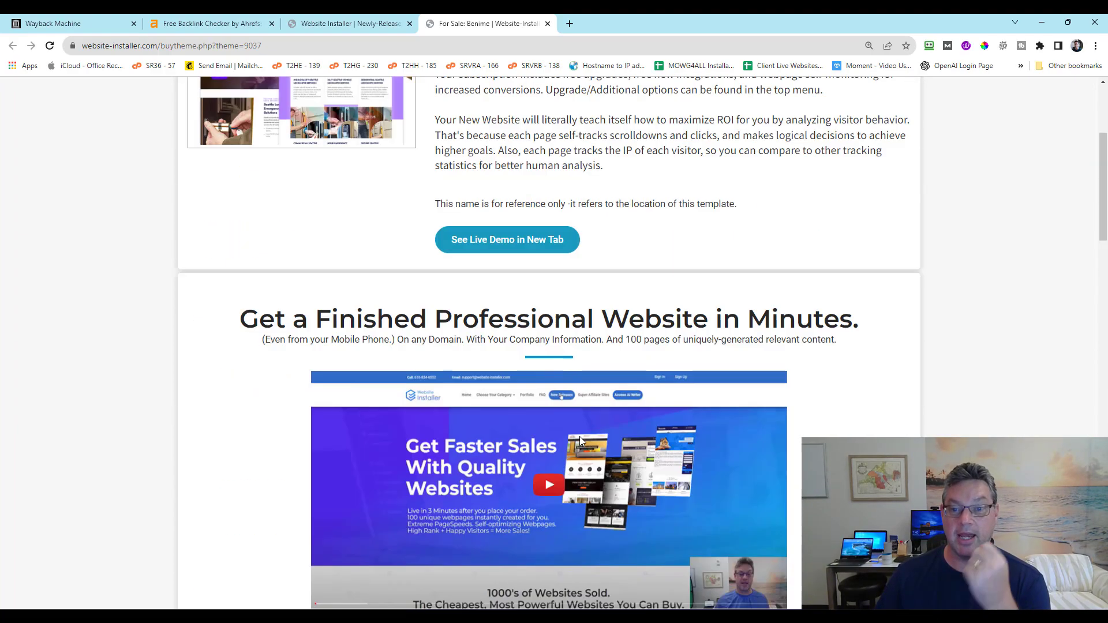
scroll(579, 436, up, 4)
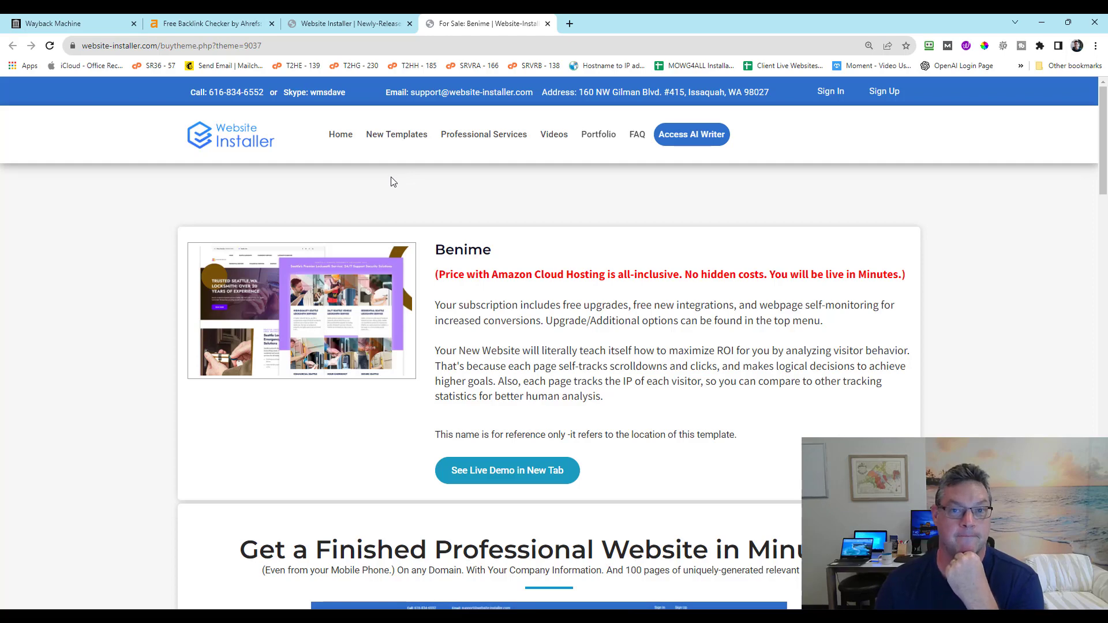
- Return to the Ahrefs backlink profile for sceenius.com and examine the backlink total and the anchor and target URL list
click(215, 26)
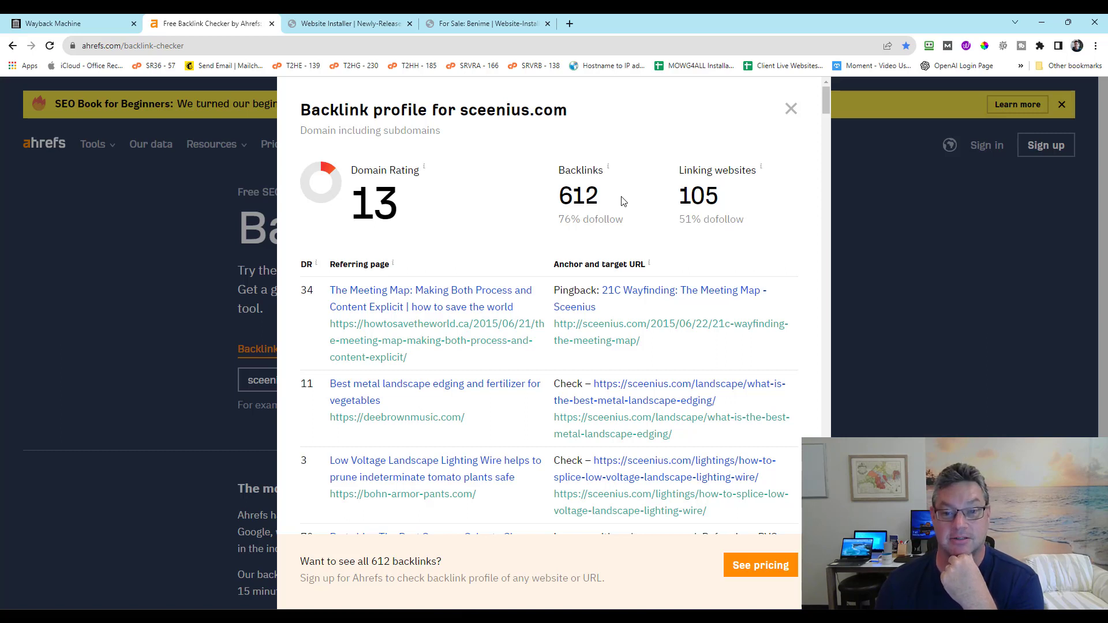
drag(623, 200, 557, 198)
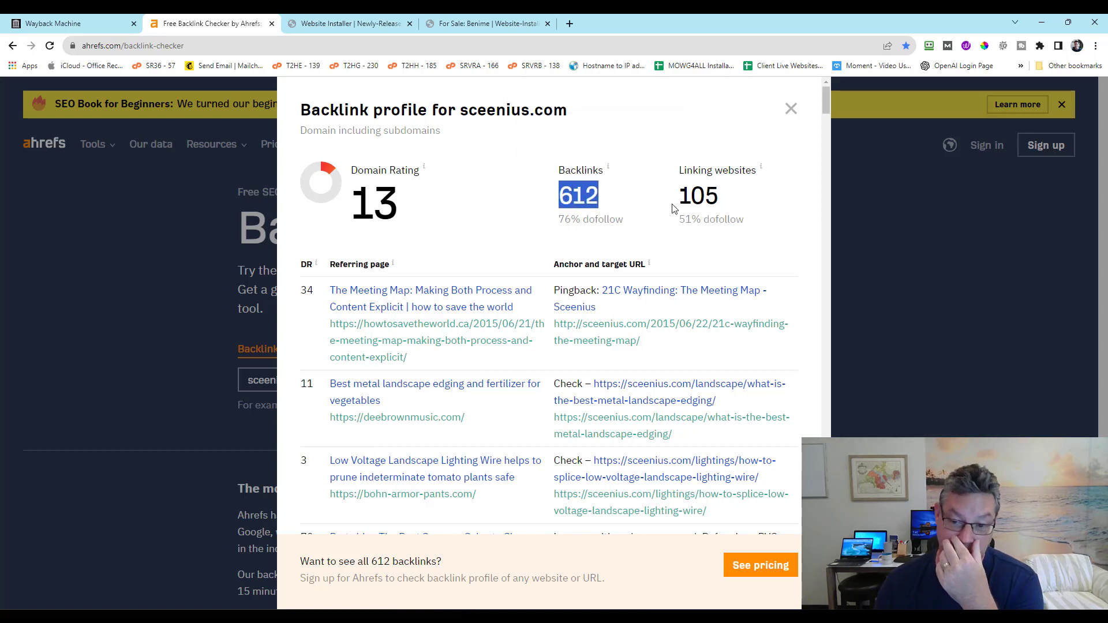
scroll(672, 209, down, 2)
scroll(675, 209, down, 1)
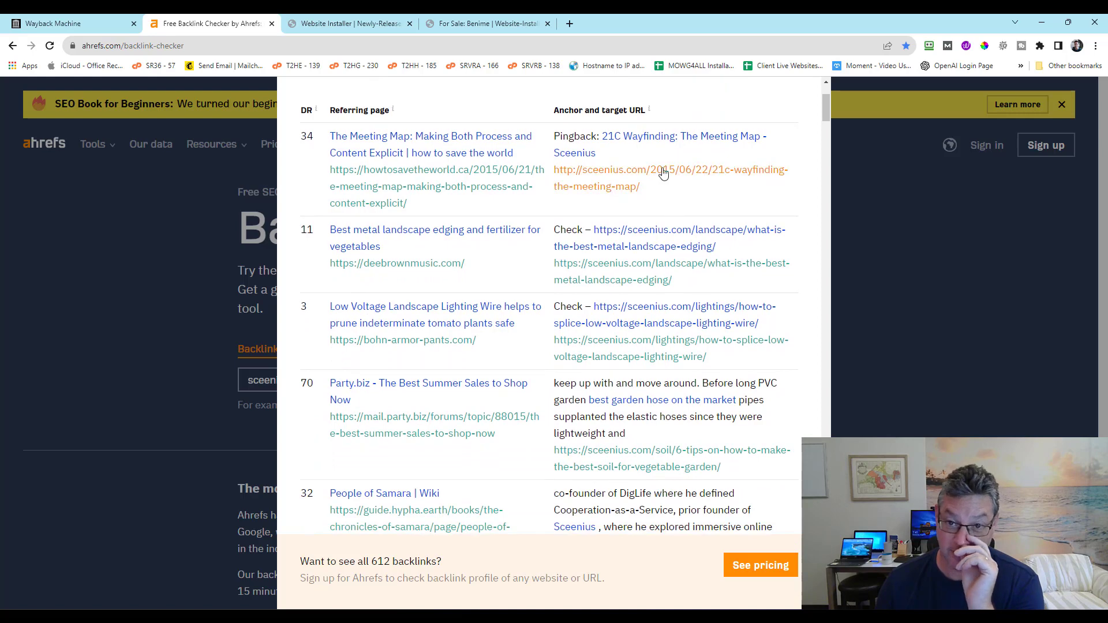
mouse_move(557, 110)
drag(555, 113, 722, 456)
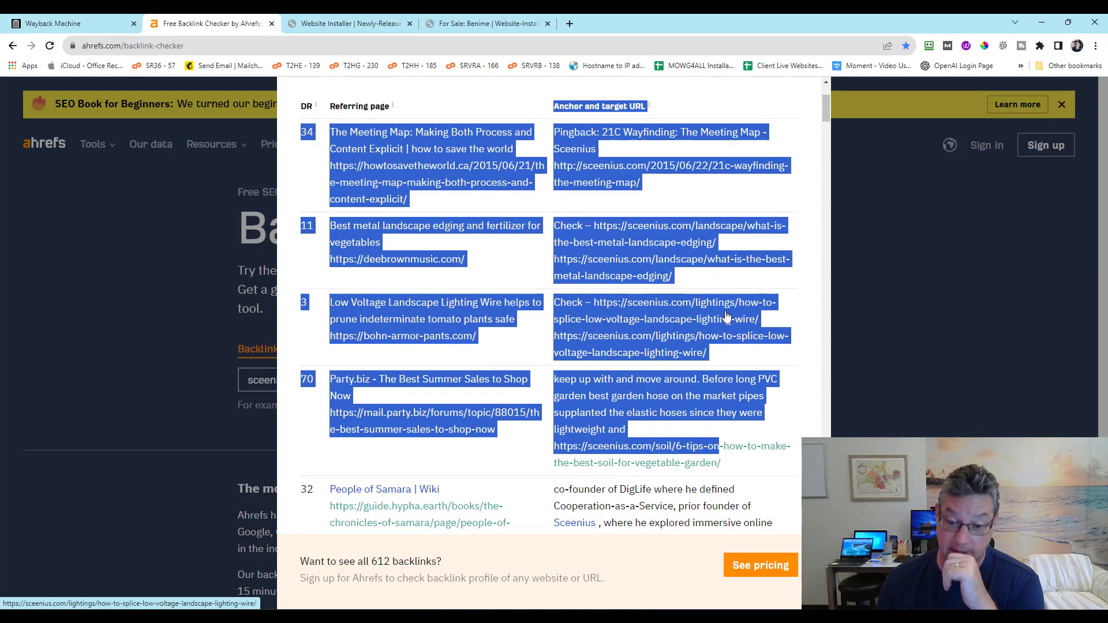
scroll(727, 315, down, 12)
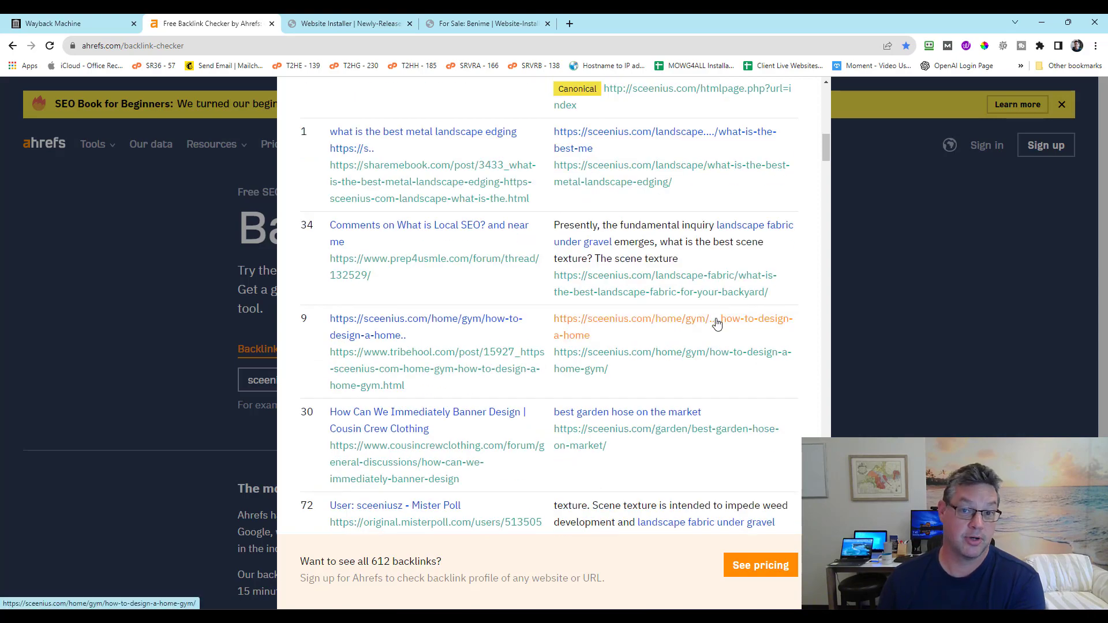
scroll(719, 318, up, 15)
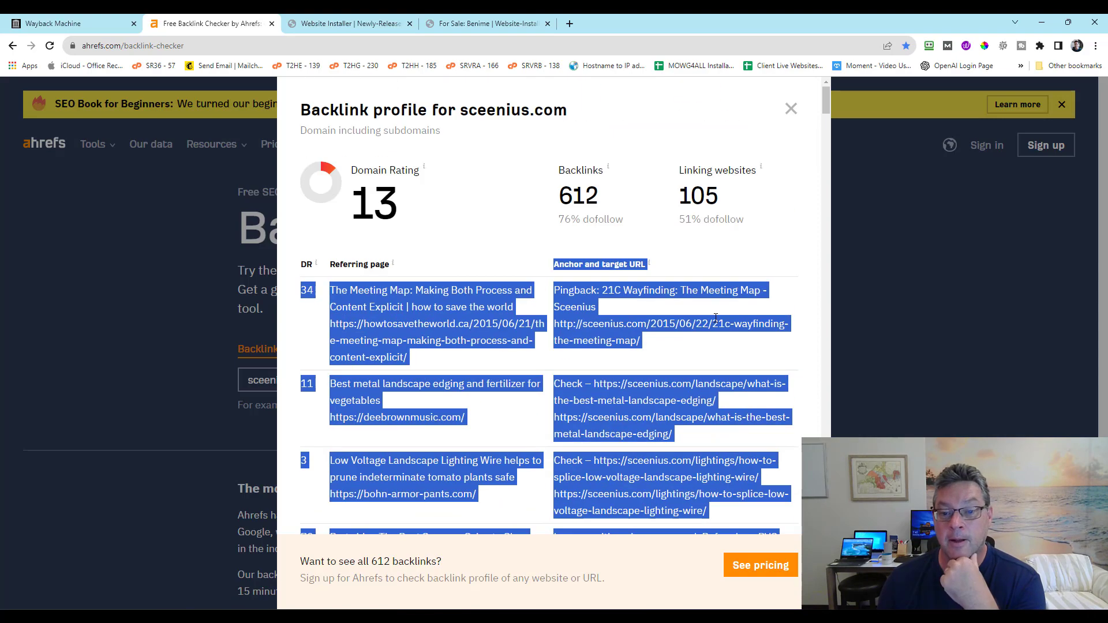
click(656, 113)
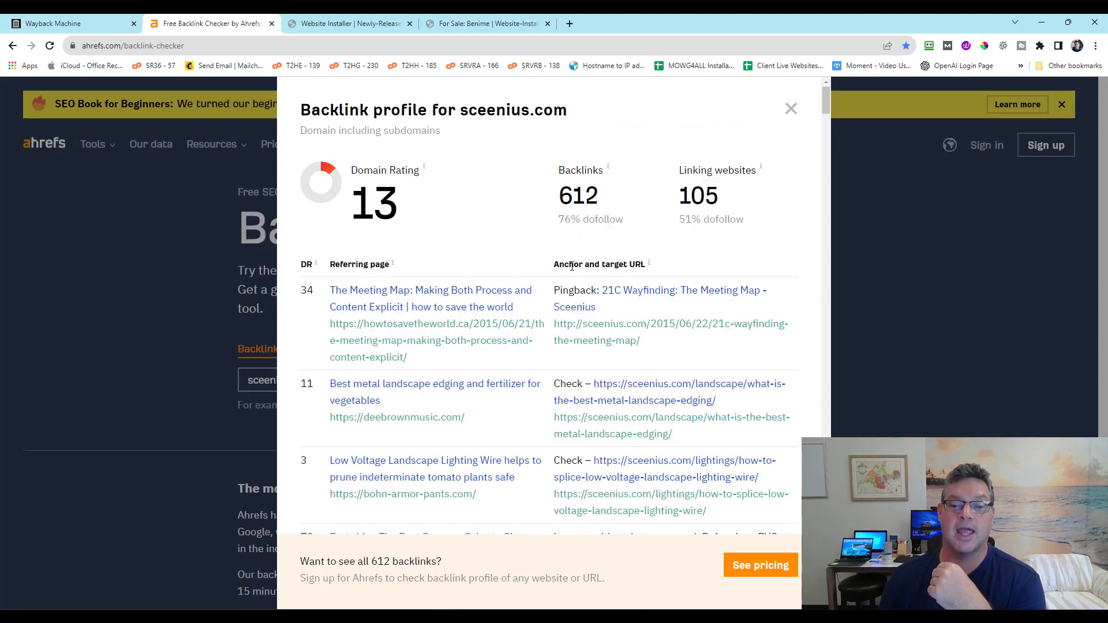
- Examine the anchor heading and the anchor text of the first backlink, from The Meeting Map page
drag(554, 265, 584, 267)
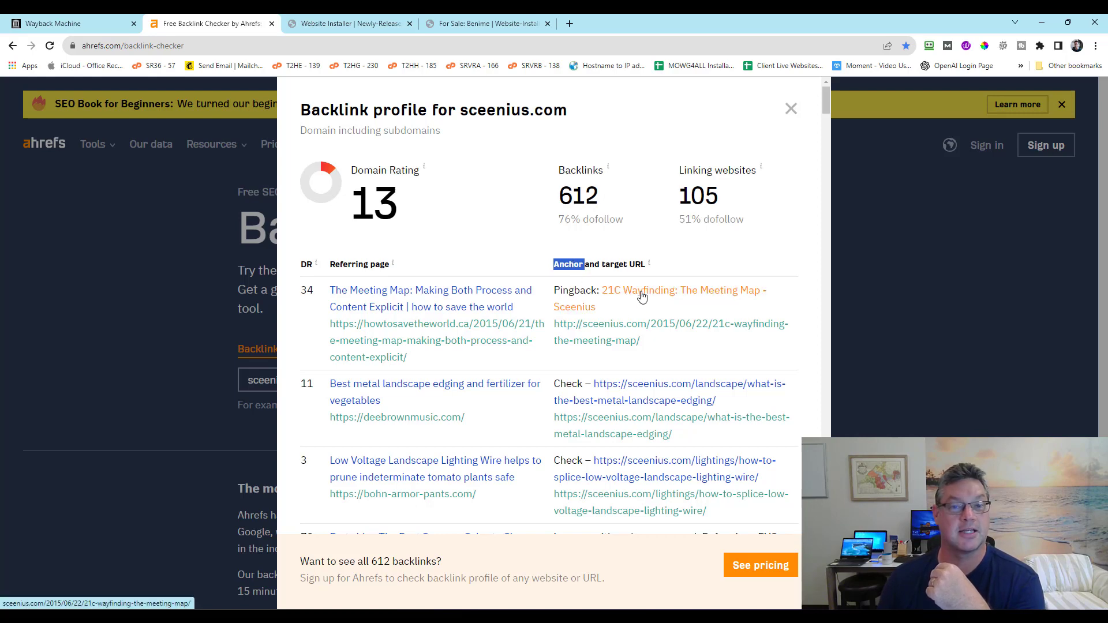
scroll(639, 296, down, 4)
scroll(651, 289, up, 1)
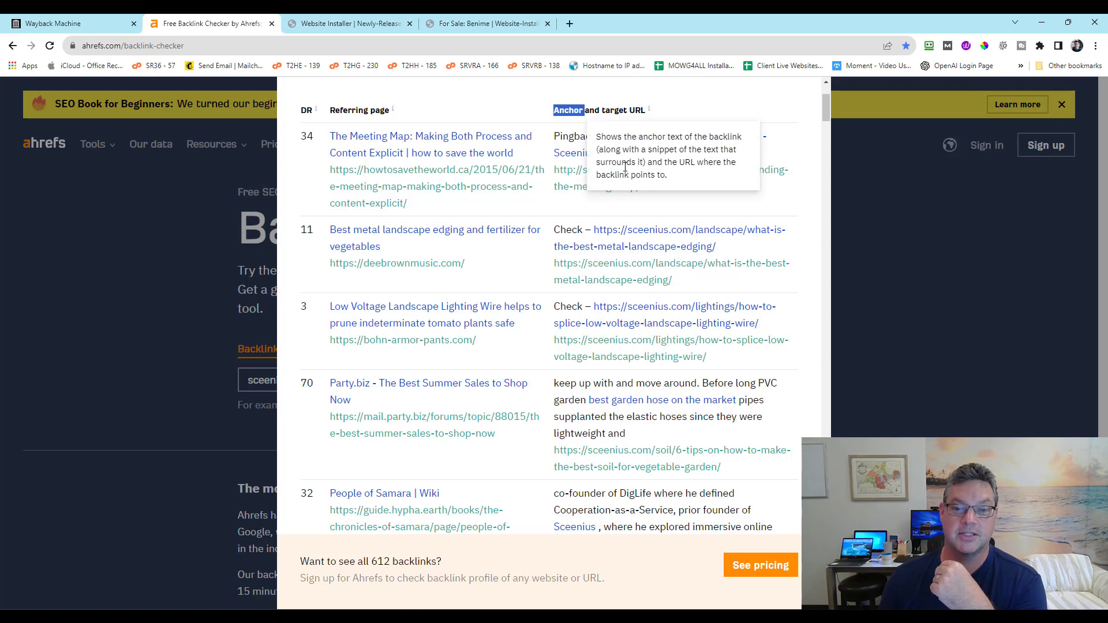
drag(631, 156, 603, 136)
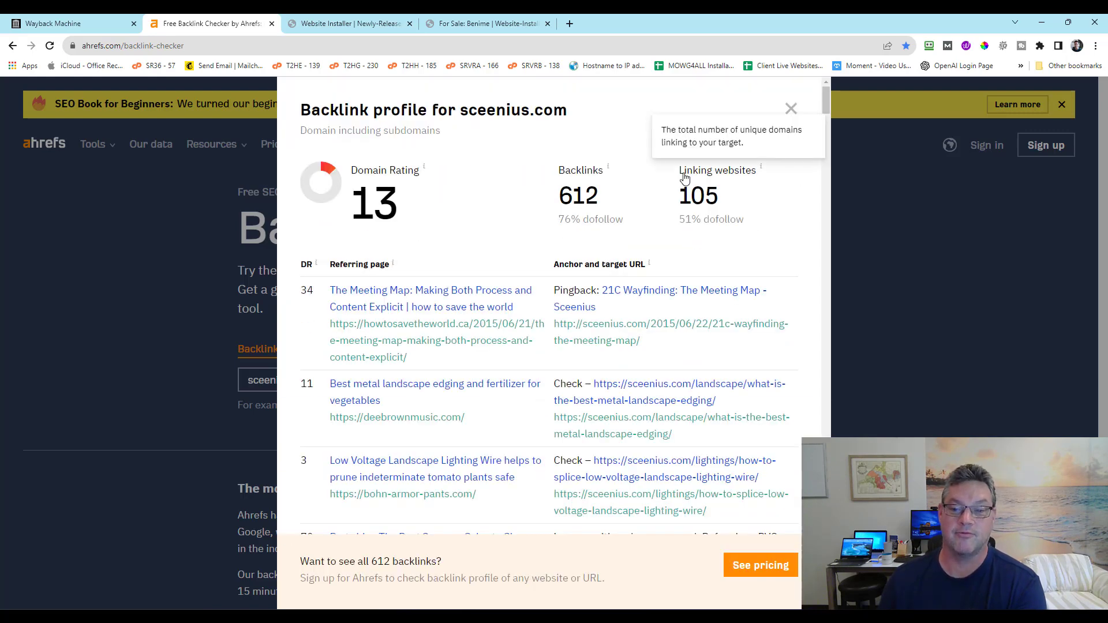
- Highlight the page paths in the anchor URLs of the metal landscape edging and low-voltage lighting wire backlinks for inspection
scroll(692, 342, down, 3)
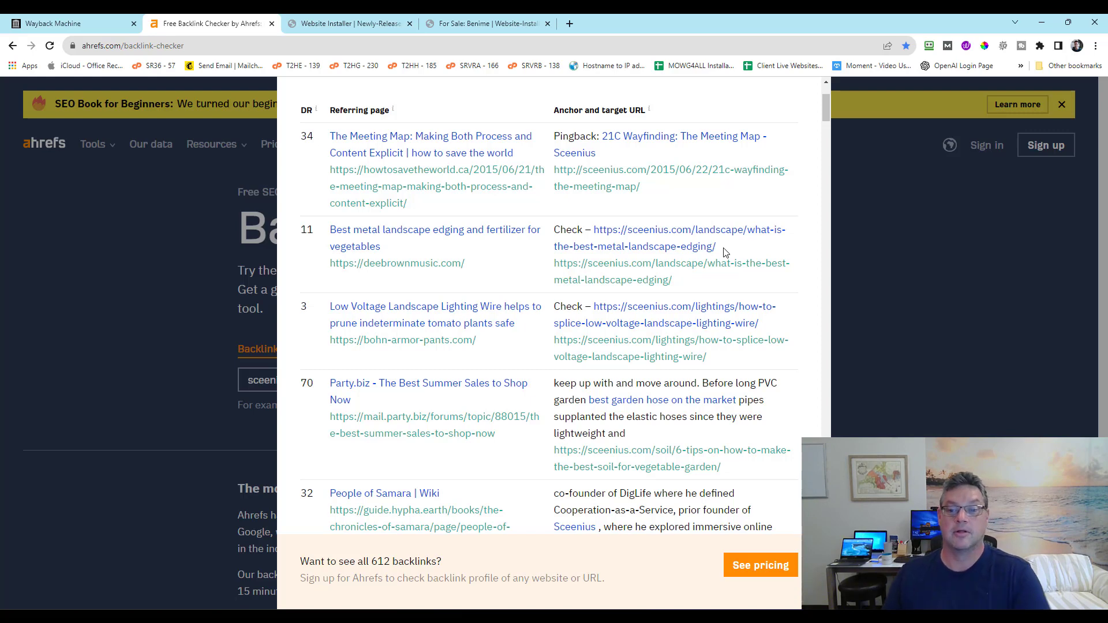
drag(728, 247, 594, 230)
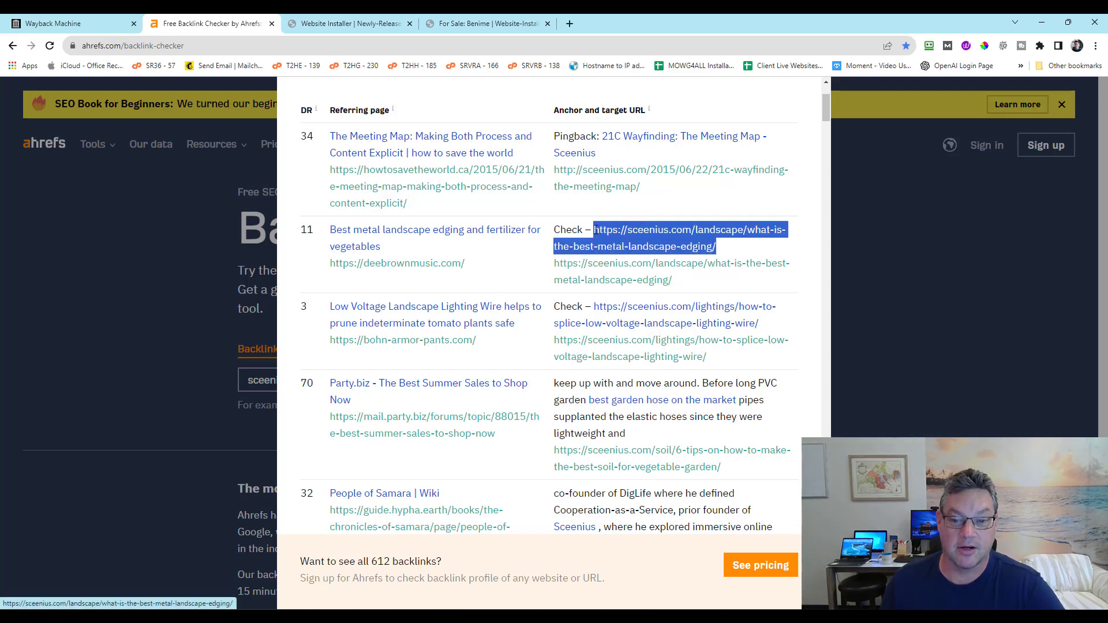
click(698, 101)
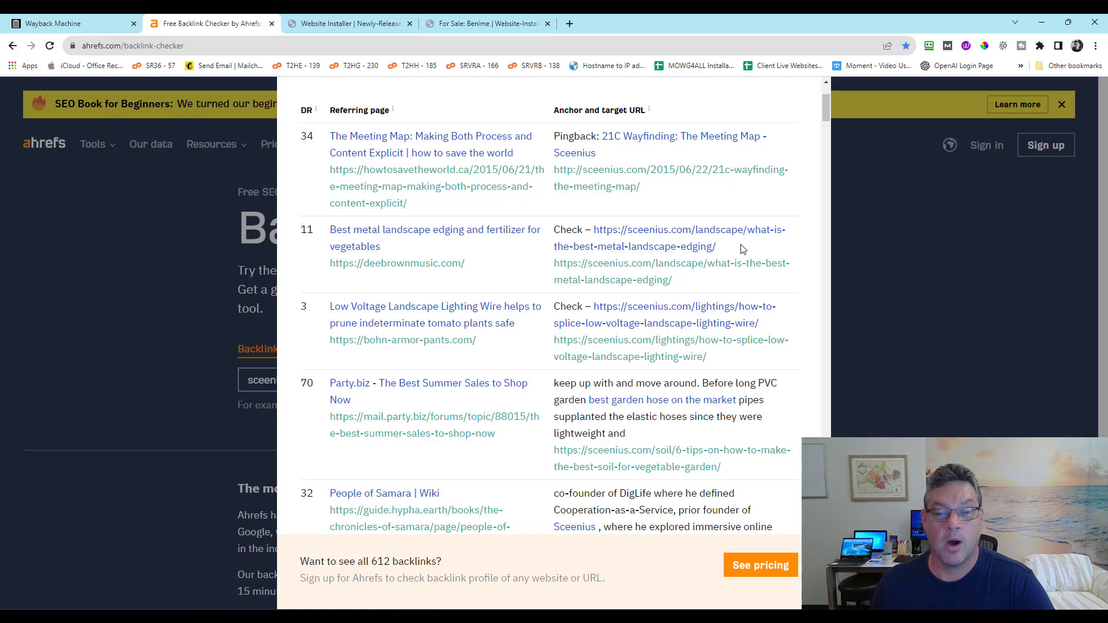
drag(749, 245, 748, 232)
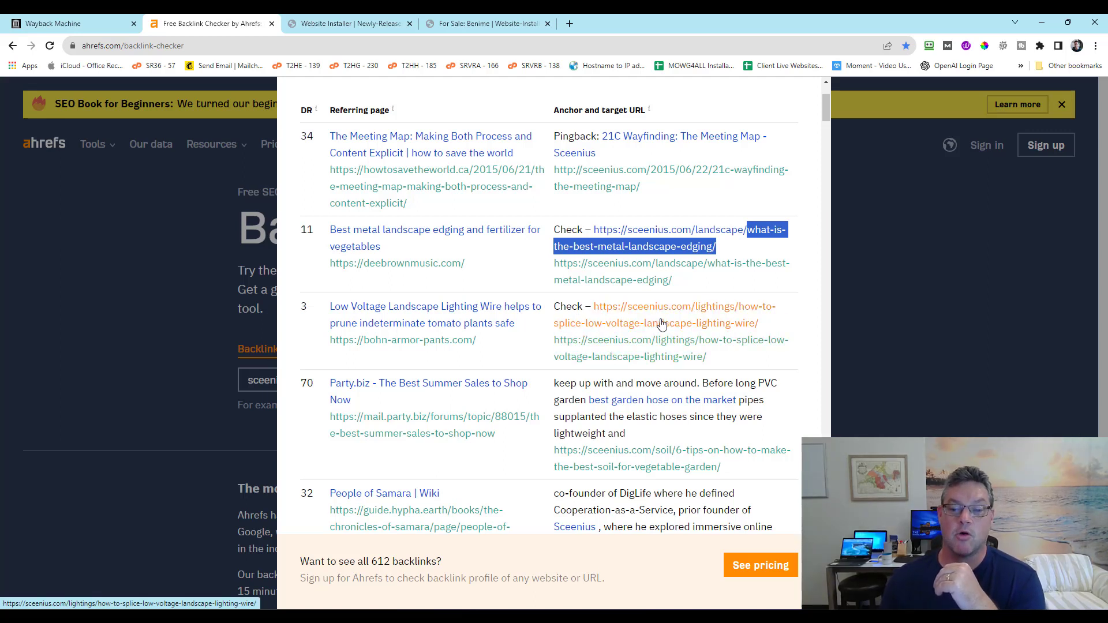
drag(772, 328, 741, 306)
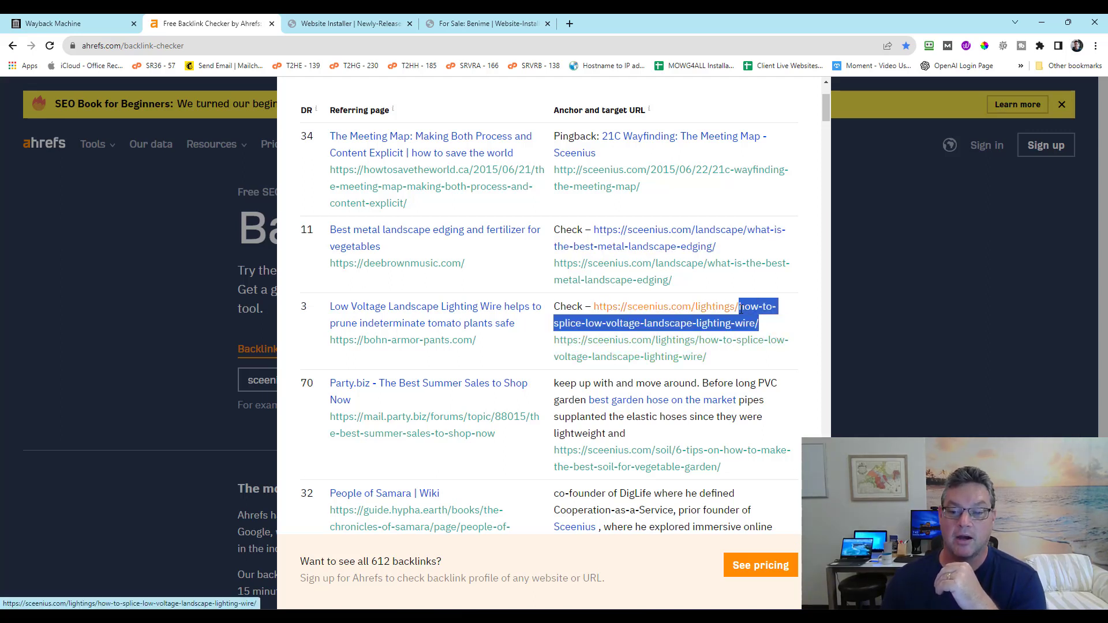
- Compare the referring pages in the backlink list with the sceenius.com pages they target
scroll(768, 340, down, 3)
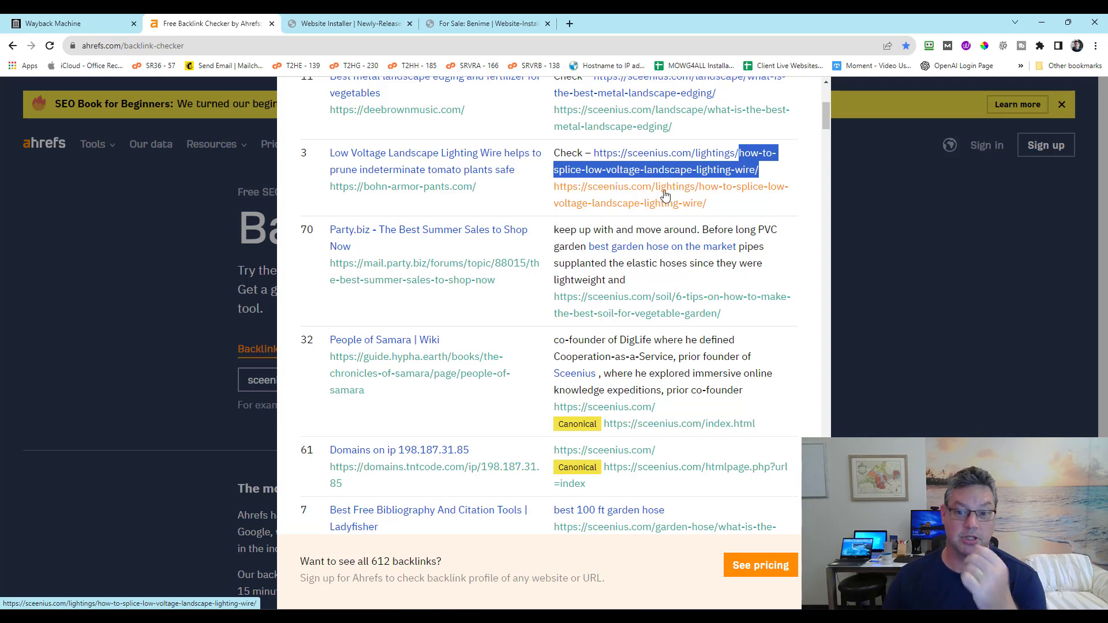
scroll(705, 212, up, 3)
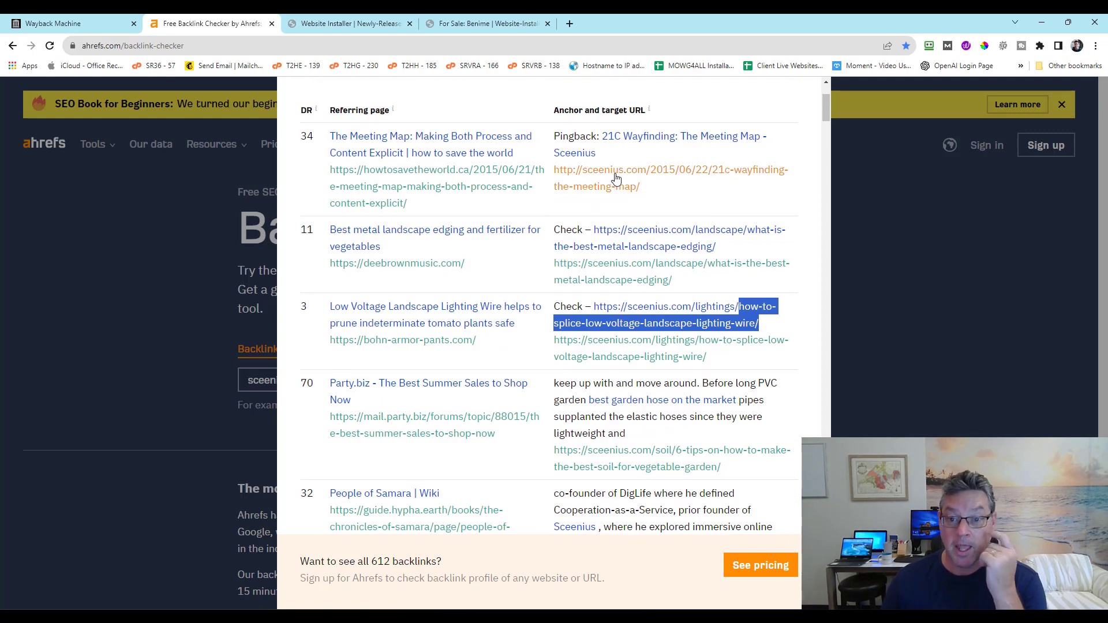
scroll(651, 269, down, 5)
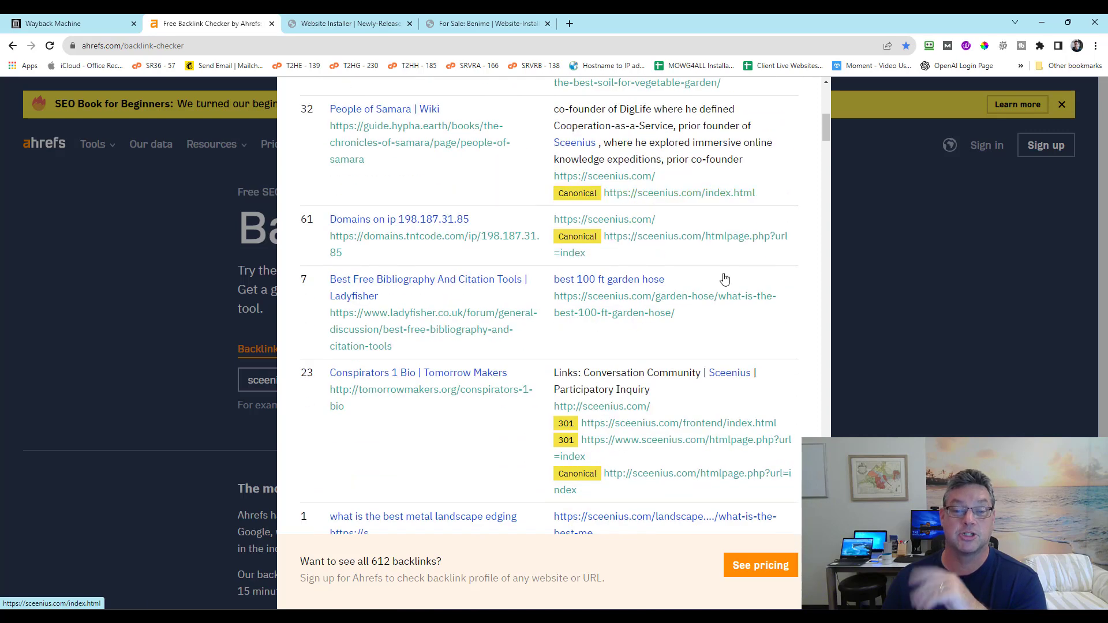
scroll(692, 288, up, 2)
scroll(732, 309, up, 1)
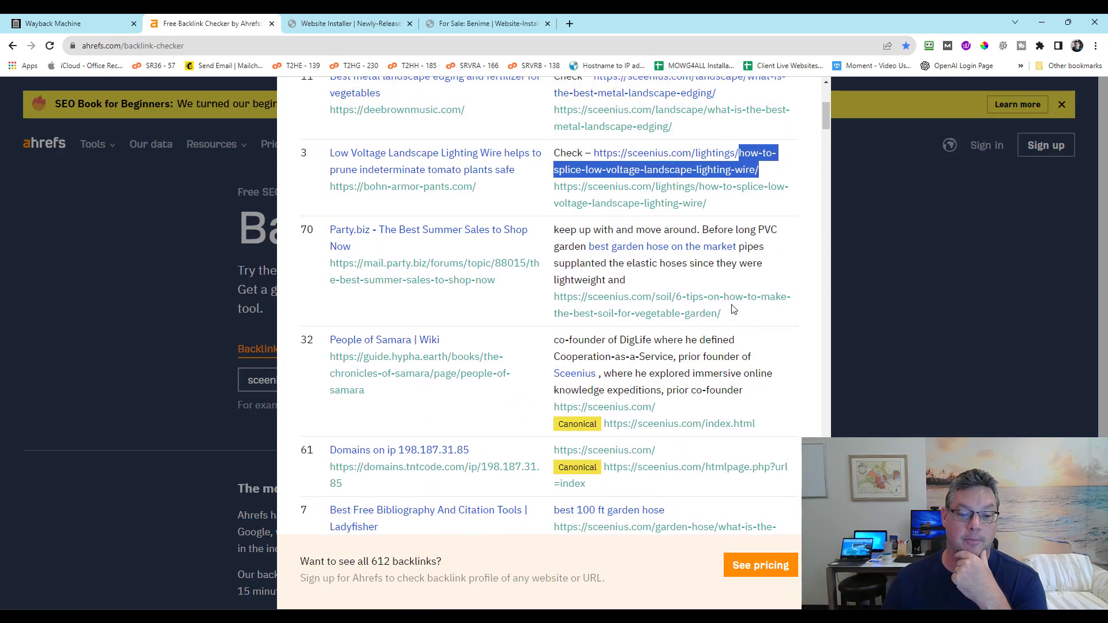
scroll(387, 190, up, 1)
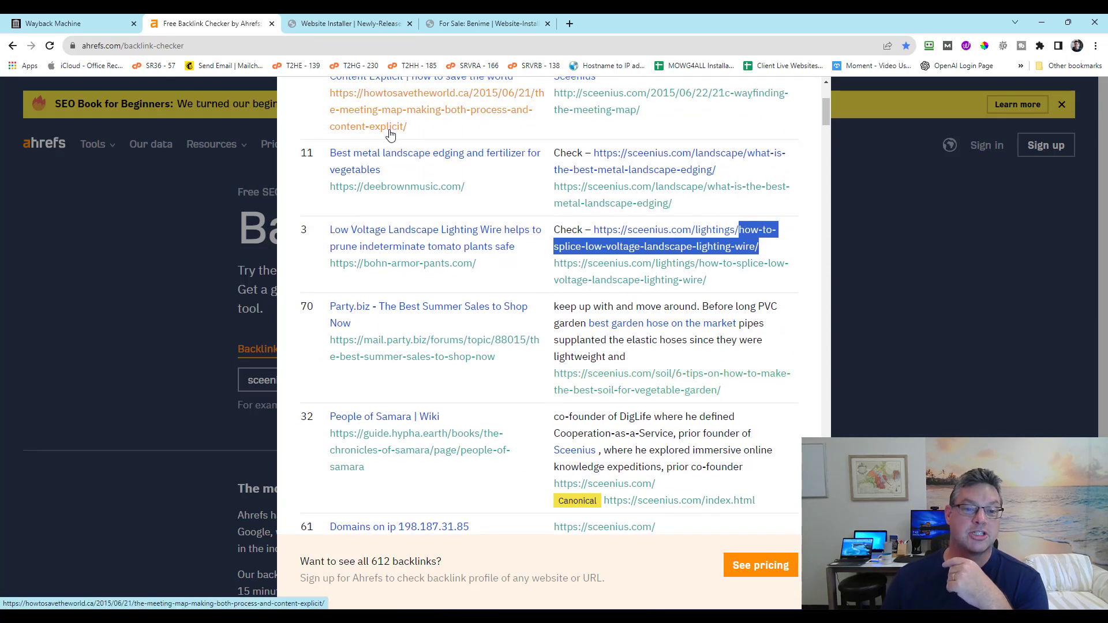
scroll(390, 133, up, 2)
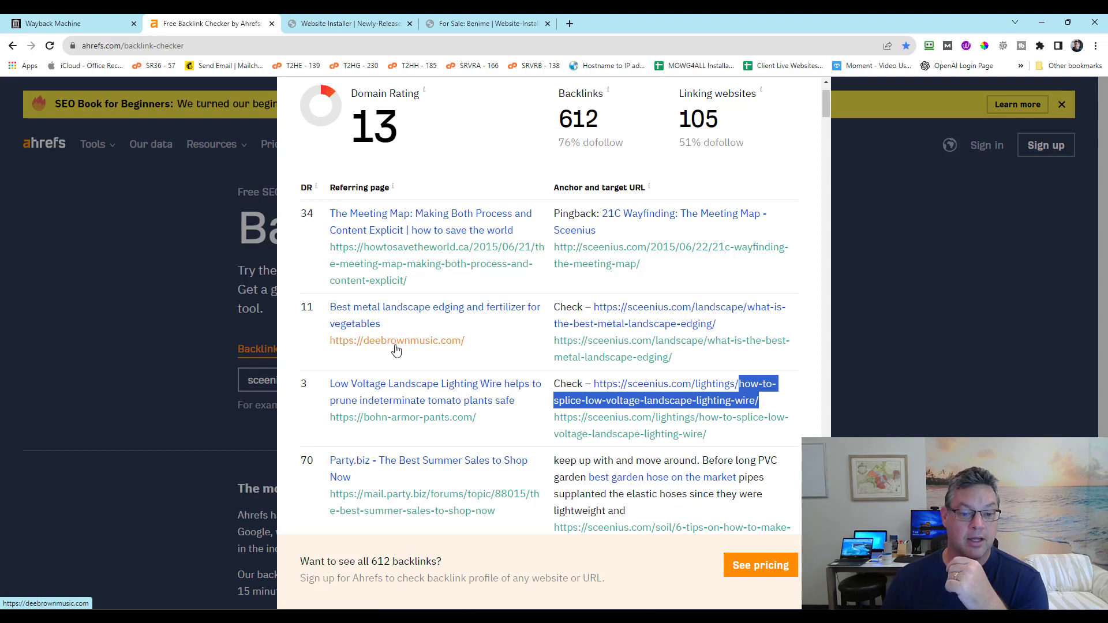
- Examine the referring pages and anchors from the Party.biz backlink through the Tomorrow Makers one, and compare them with the first backlinks
scroll(400, 421, down, 4)
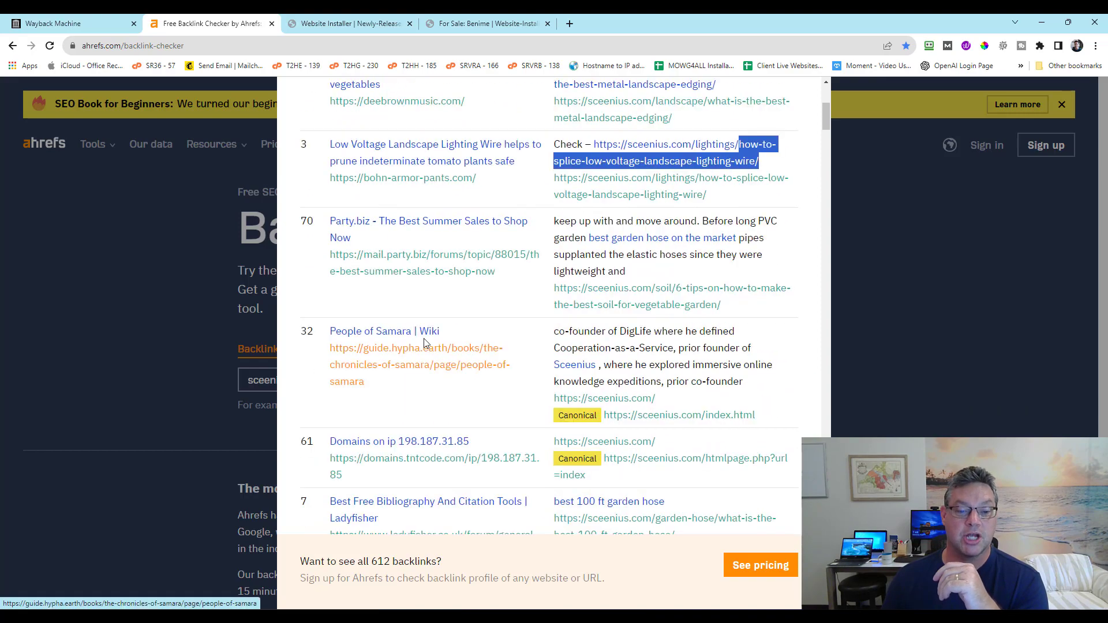
scroll(400, 283, down, 3)
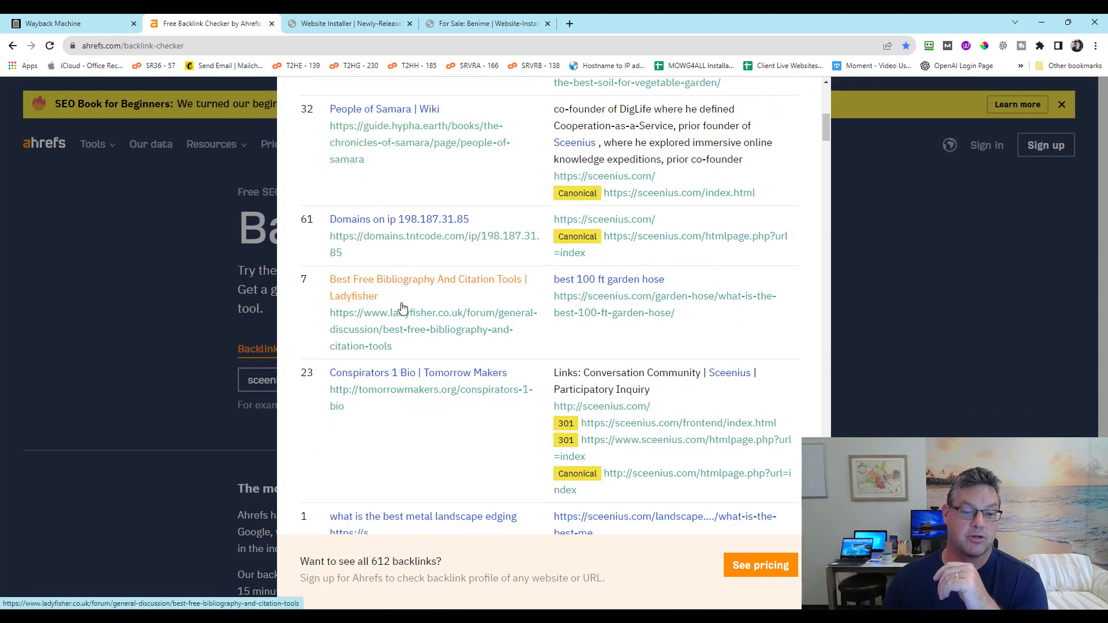
scroll(418, 288, down, 2)
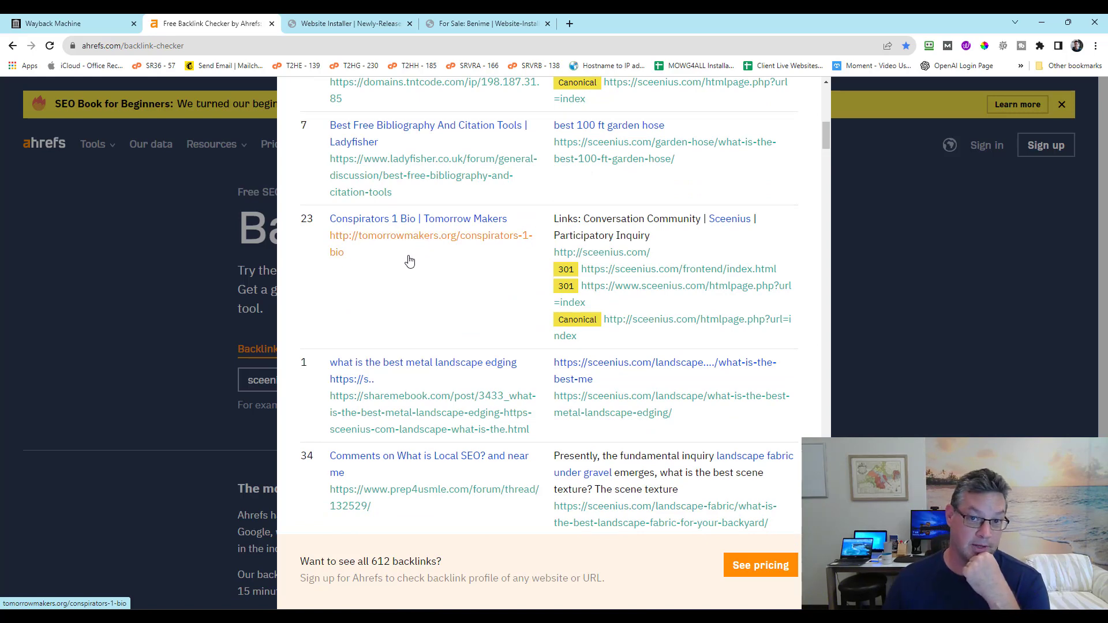
scroll(718, 288, up, 3)
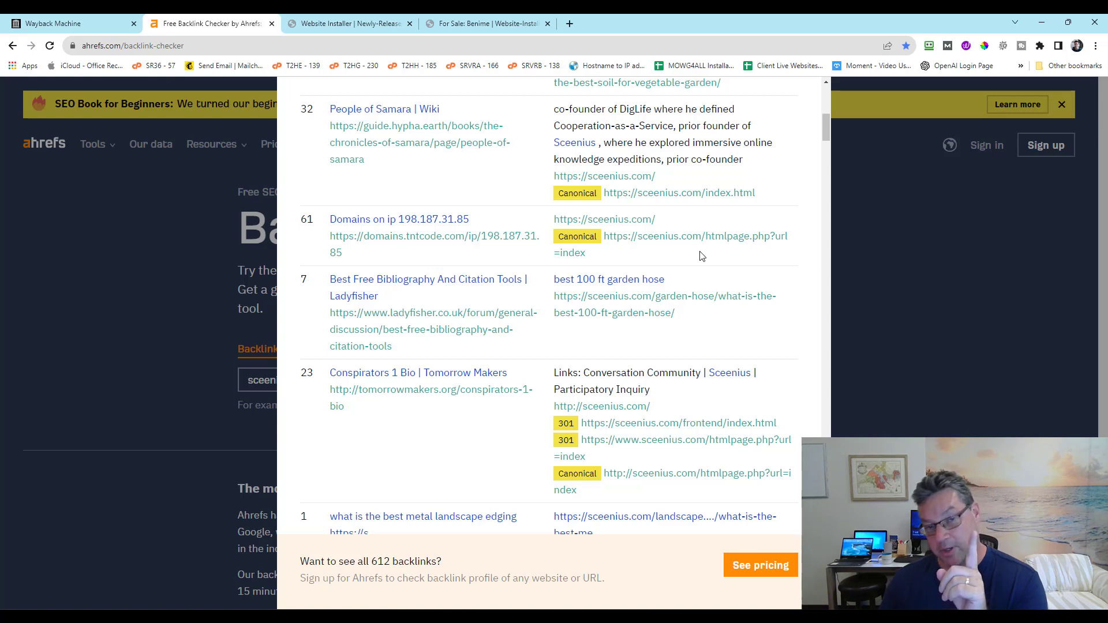
scroll(703, 258, up, 2)
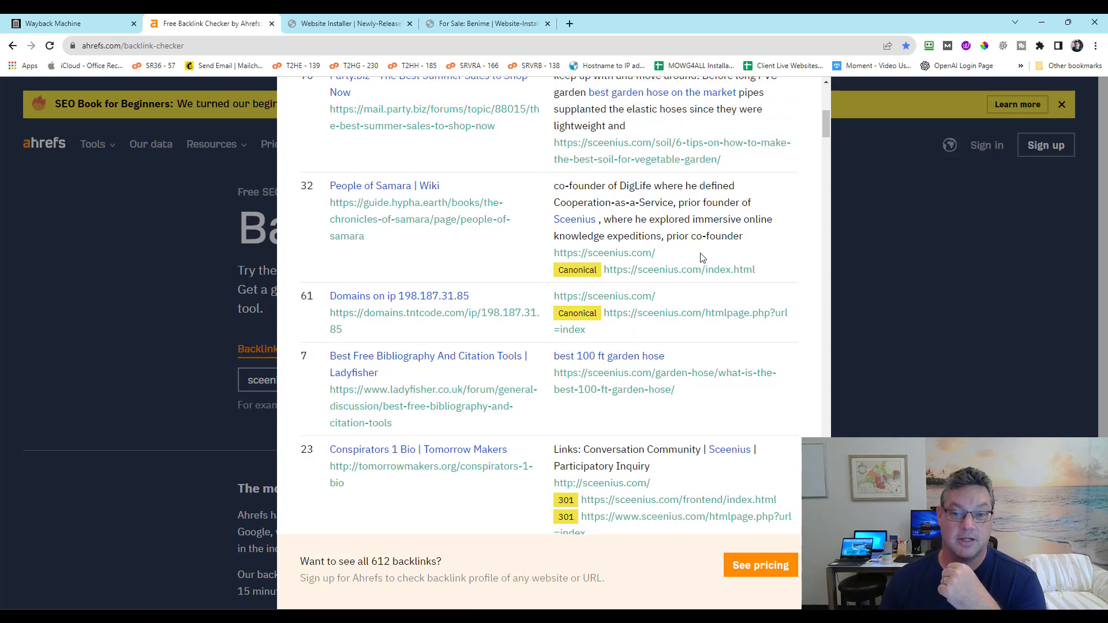
scroll(702, 258, up, 4)
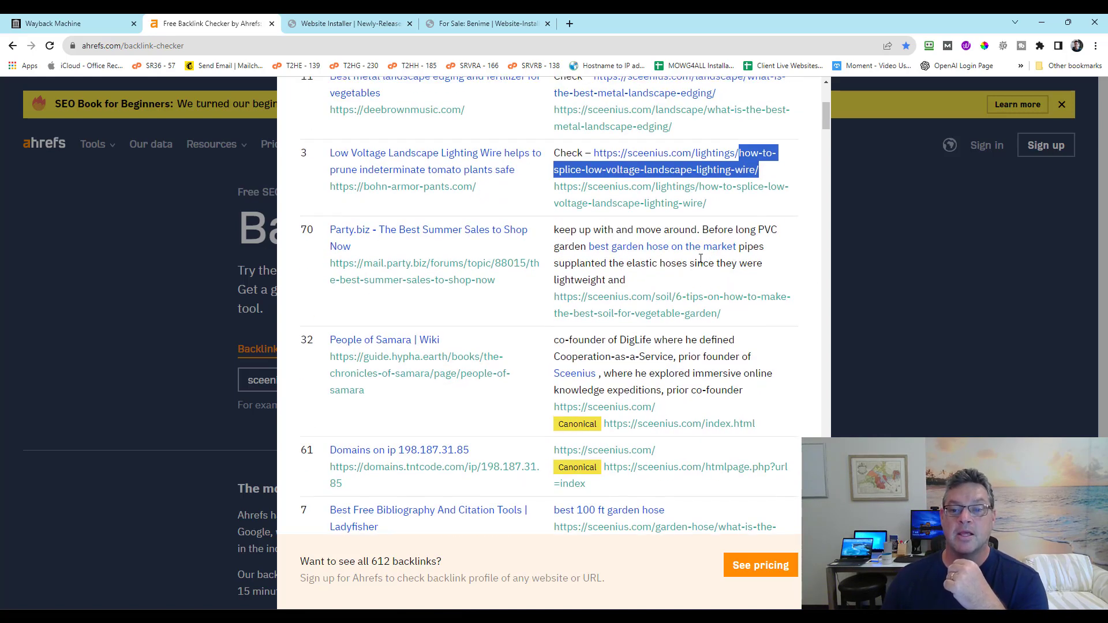
scroll(703, 258, up, 4)
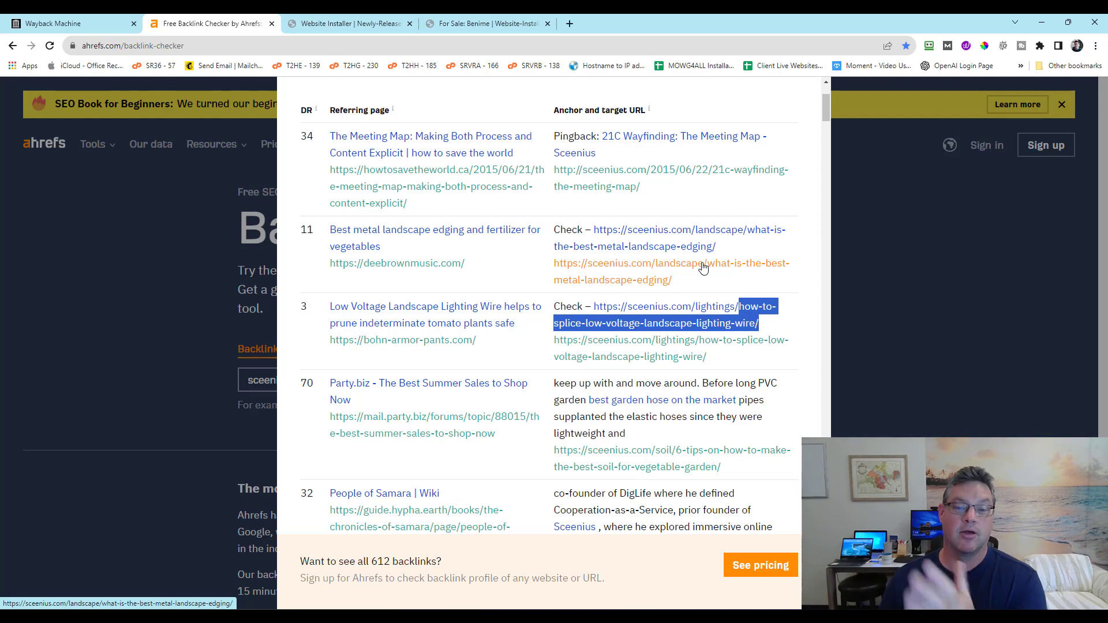
mouse_move(572, 110)
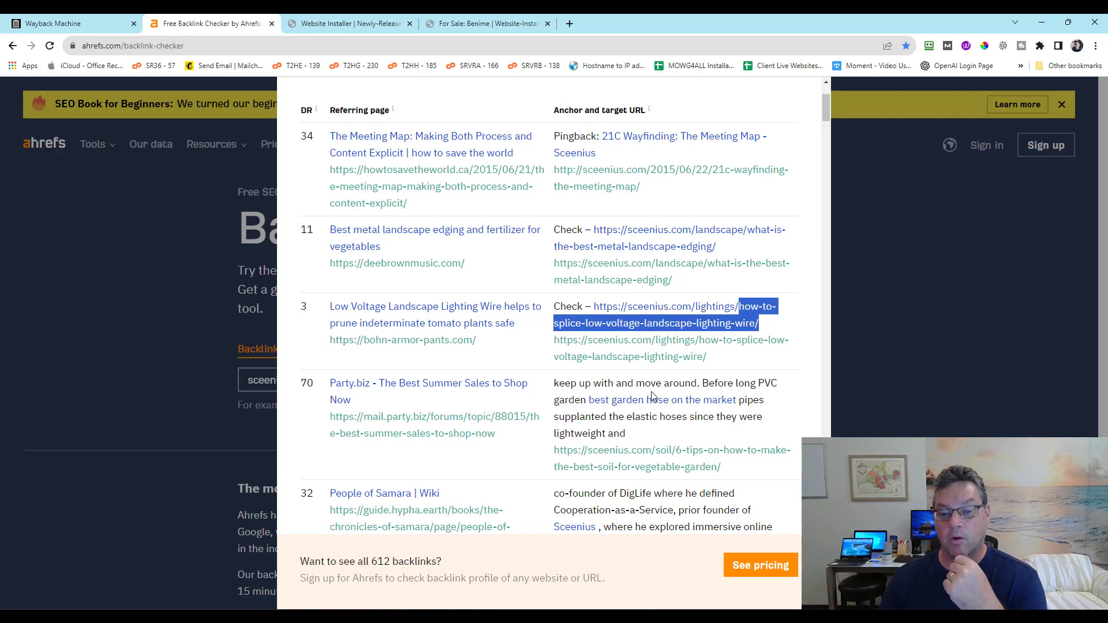
- Highlight the anchor text "best garden hose on the market" in the Party.biz backlink and compare it with its target URL
scroll(653, 395, down, 5)
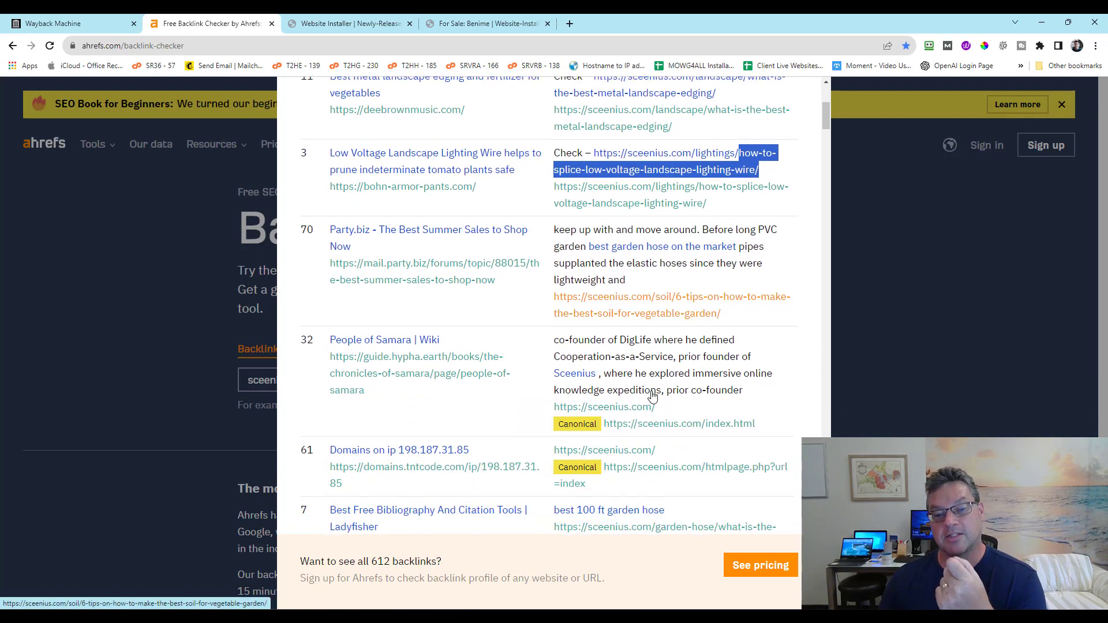
scroll(652, 391, up, 1)
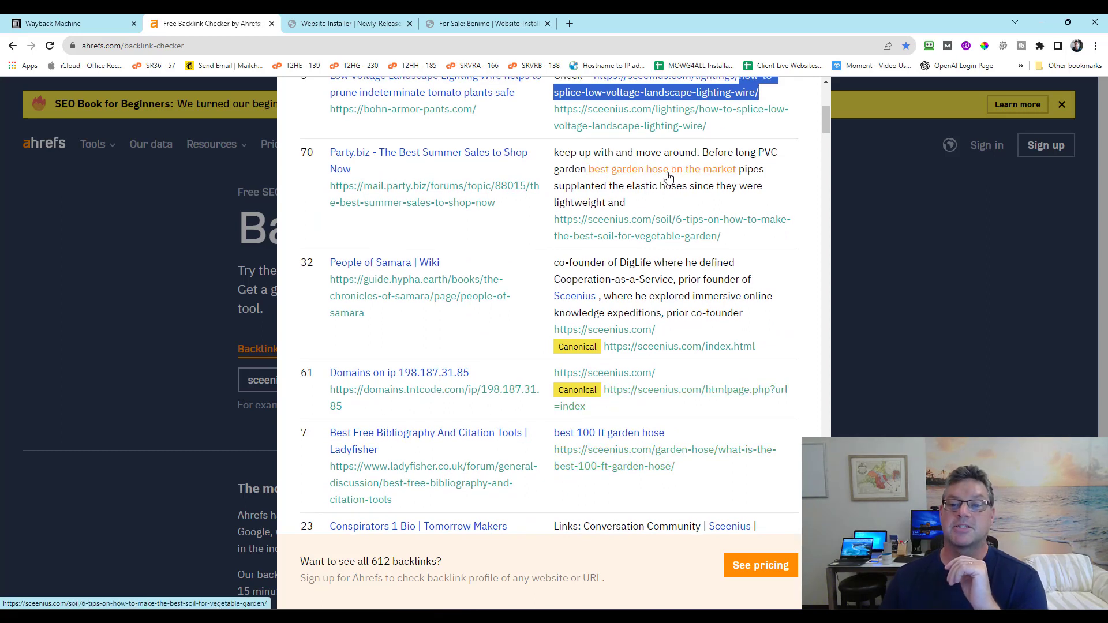
drag(738, 170, 588, 169)
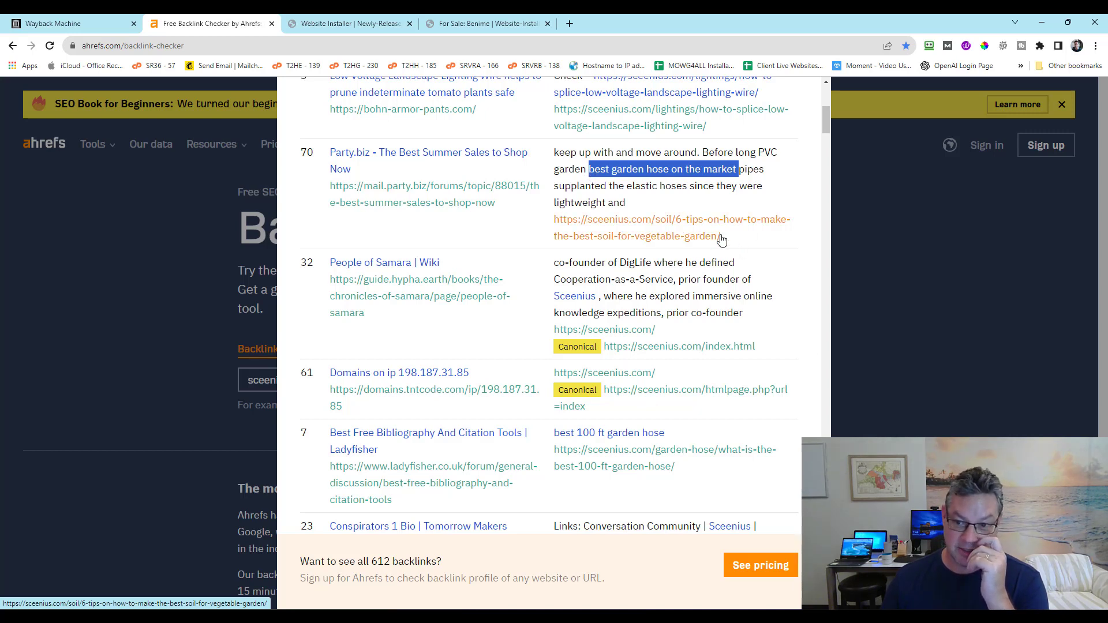
click(715, 189)
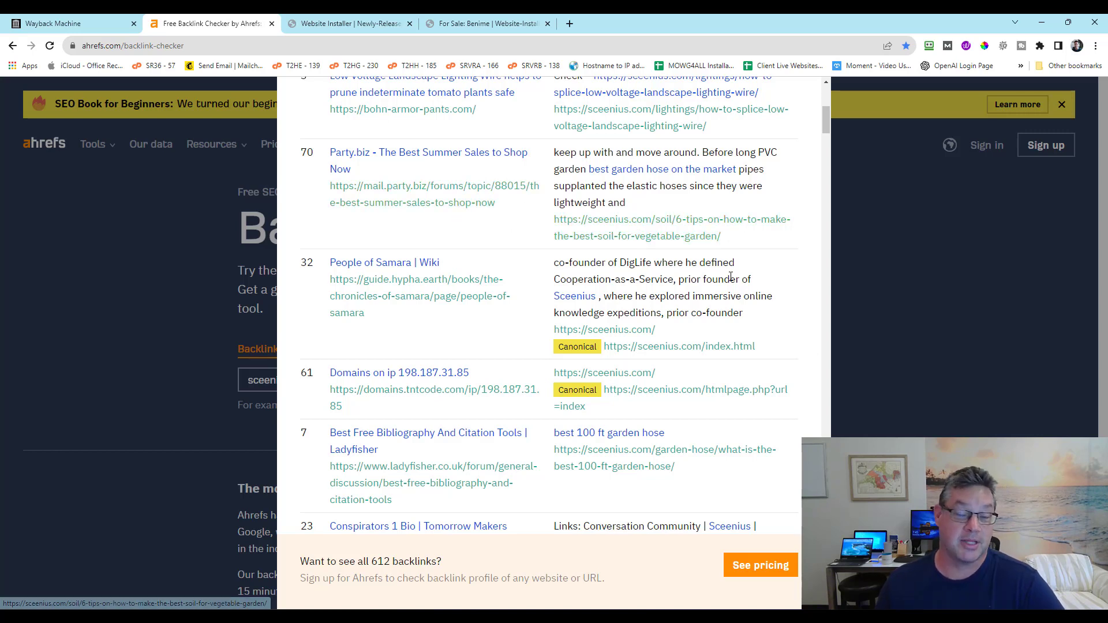
- Open the Party.biz summer sales referring page in a new tab and dismiss the antivirus alert
right_click(395, 190)
click(440, 196)
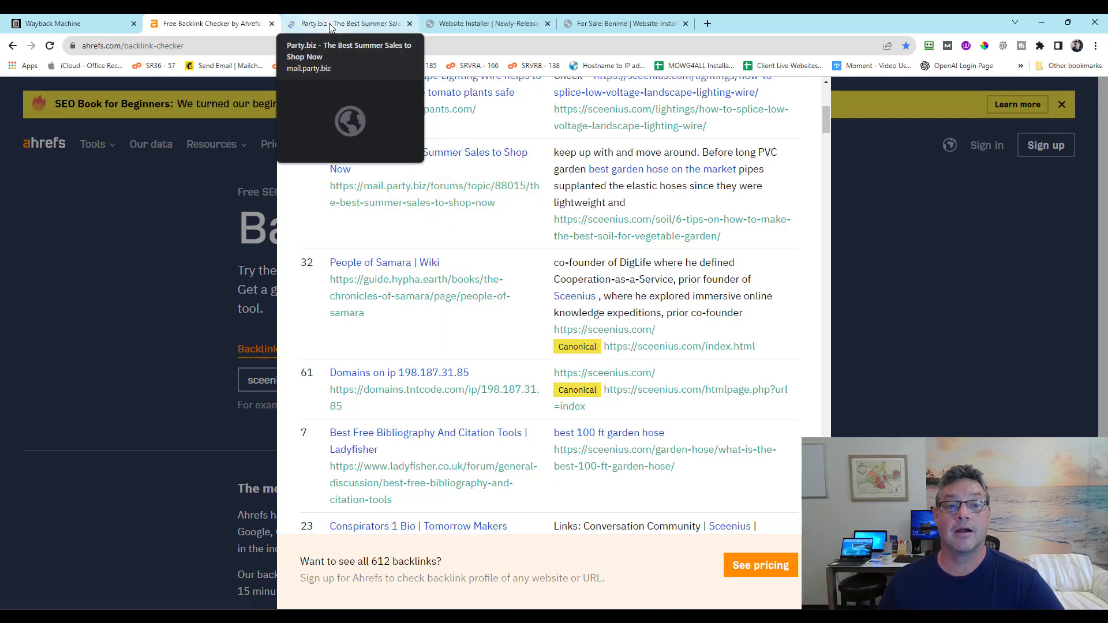
click(329, 27)
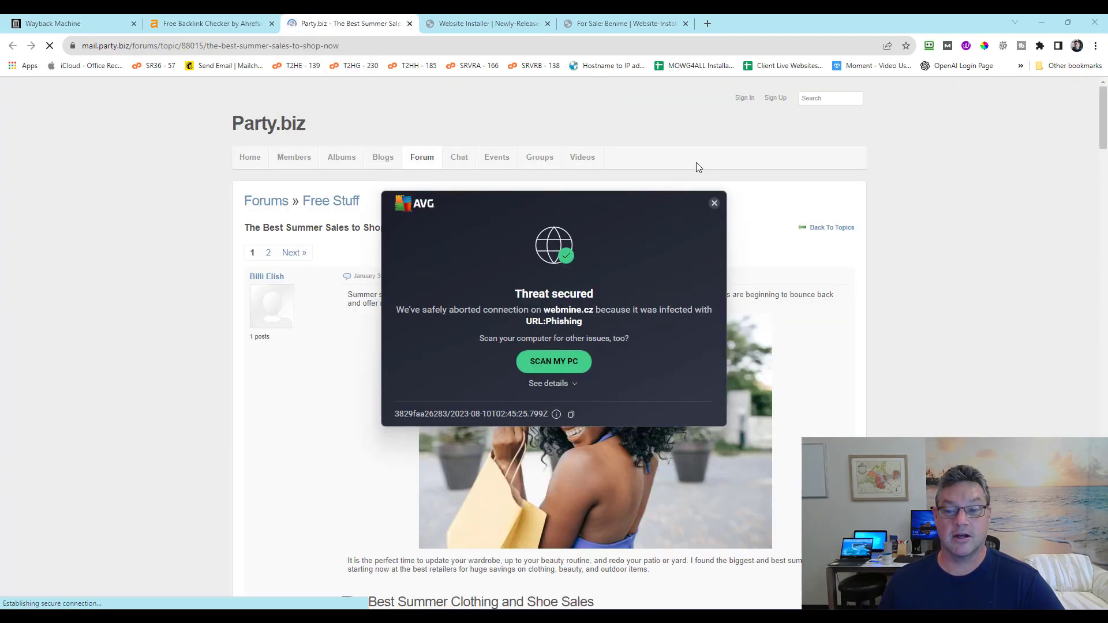
click(714, 204)
- Look through the Party.biz forum thread for the backlink, recheck its anchor in Ahrefs, and search the thread for "best garden"
scroll(954, 312, down, 8)
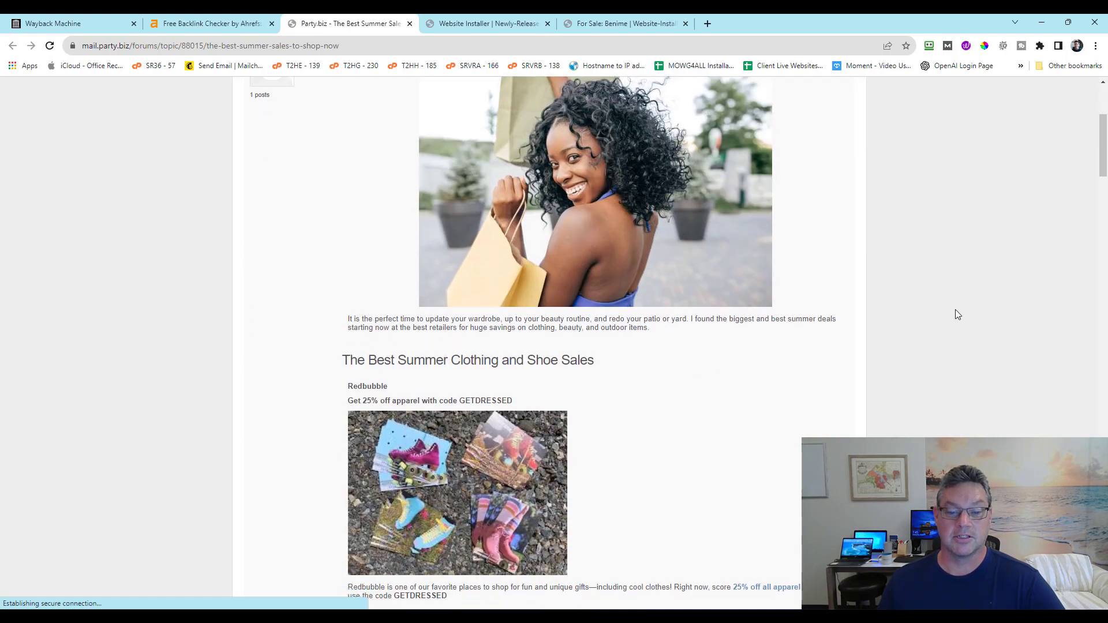
scroll(744, 216, down, 3)
click(780, 217)
scroll(941, 254, down, 10)
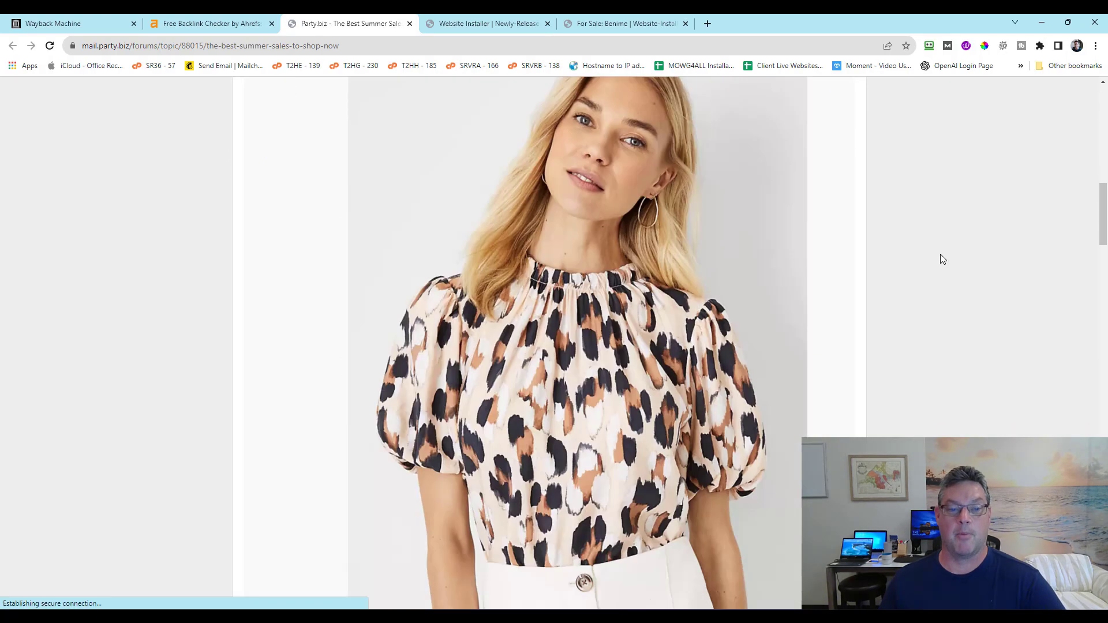
scroll(938, 258, down, 15)
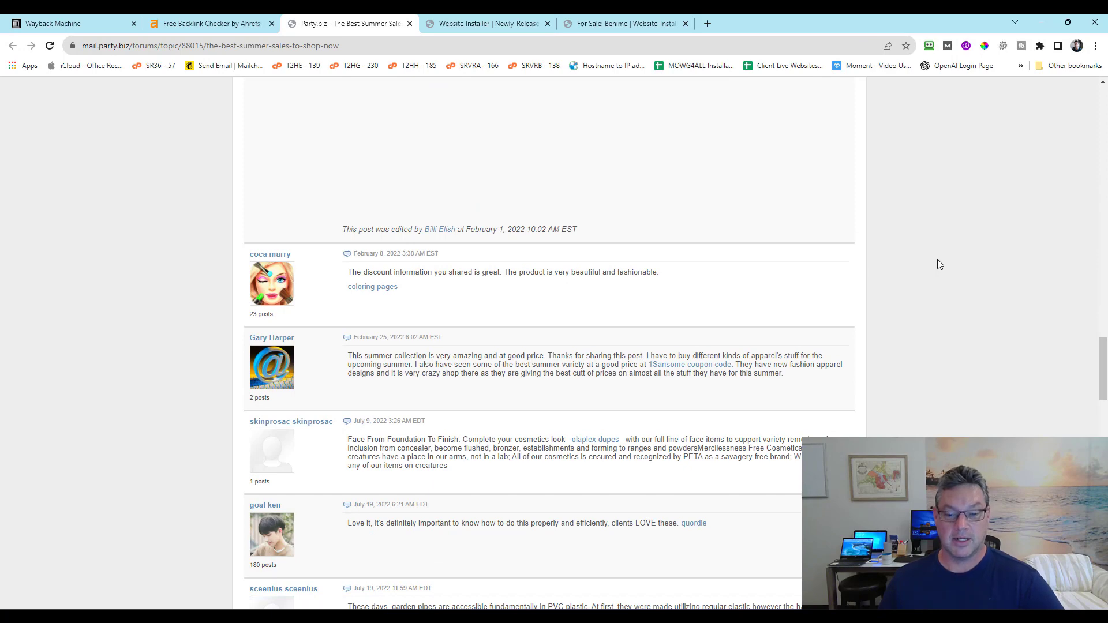
click(250, 28)
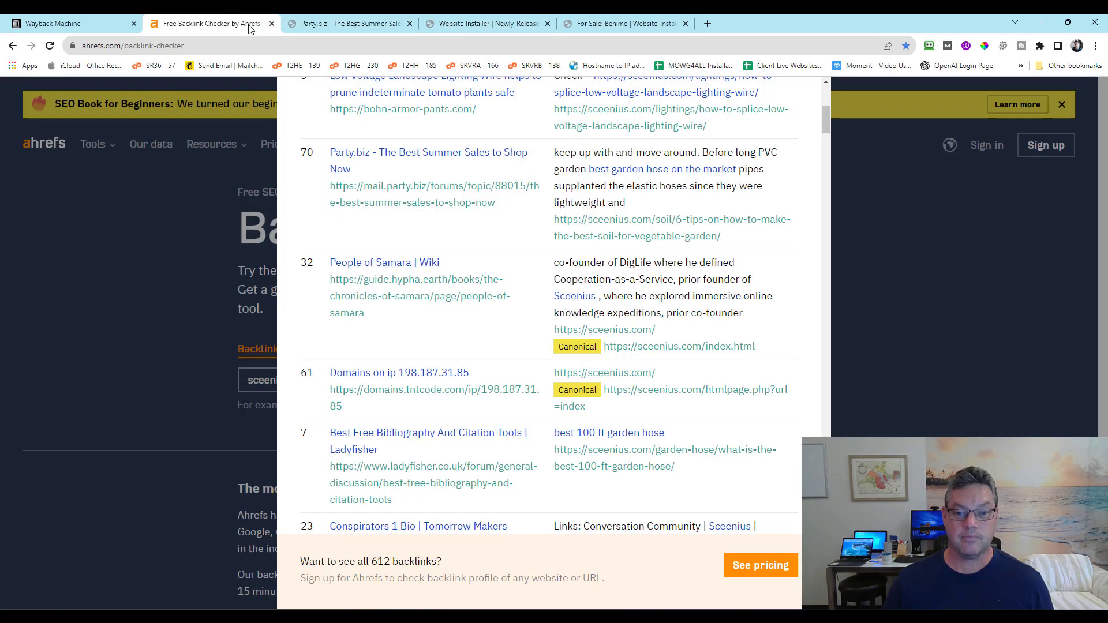
click(358, 23)
key(ctrl+f)
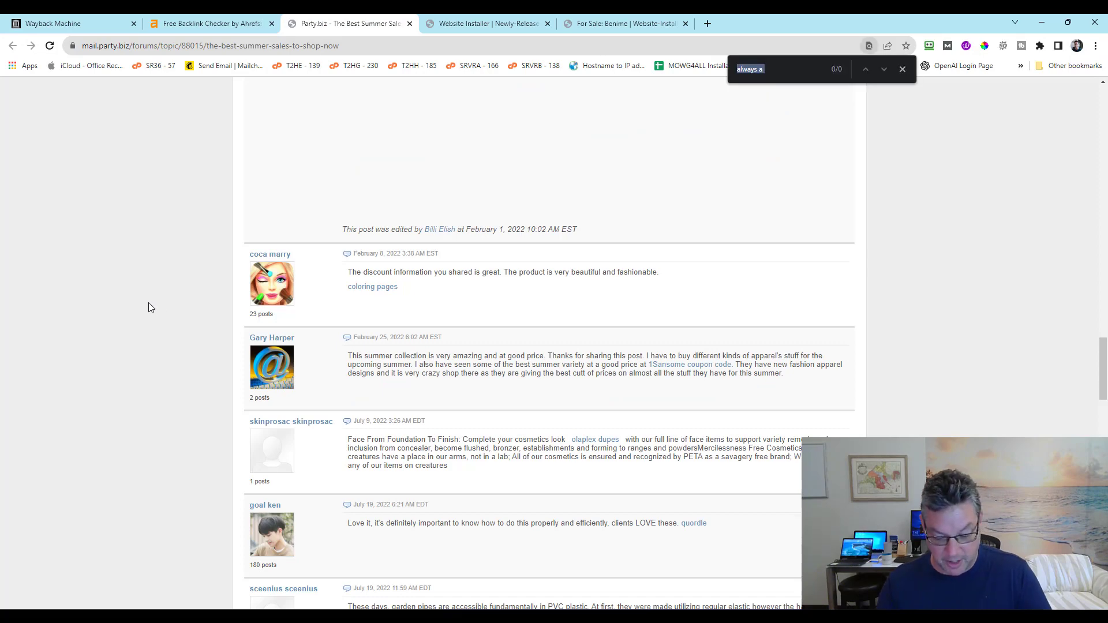
text(best garden)
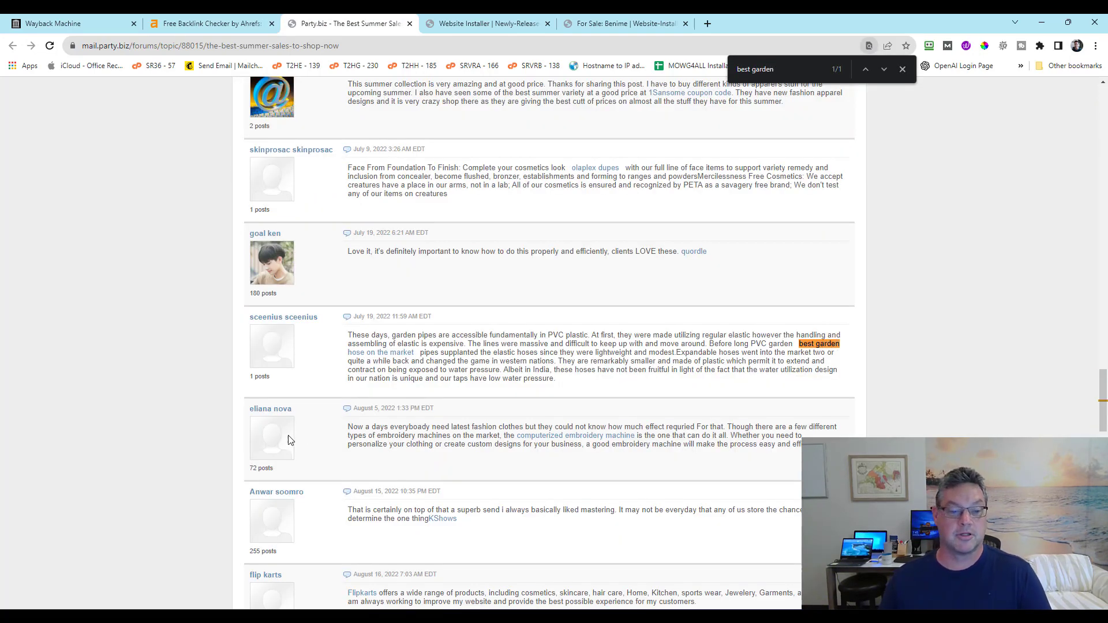
- Follow the best garden hose link in the sceenius forum post, inspect the target address, and return to the thread
click(378, 358)
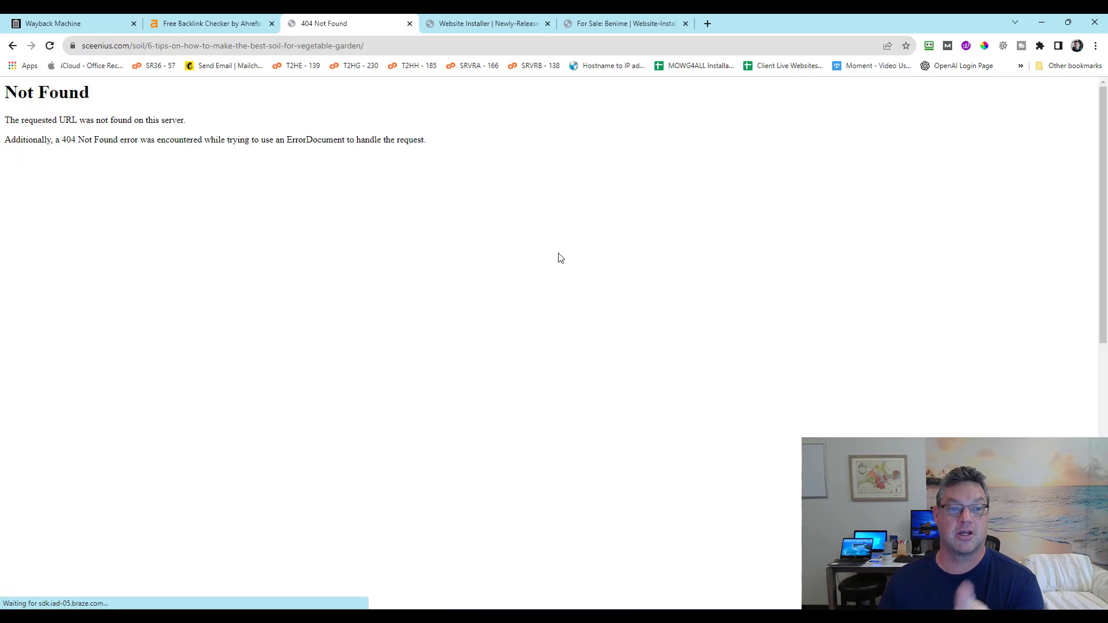
click(272, 45)
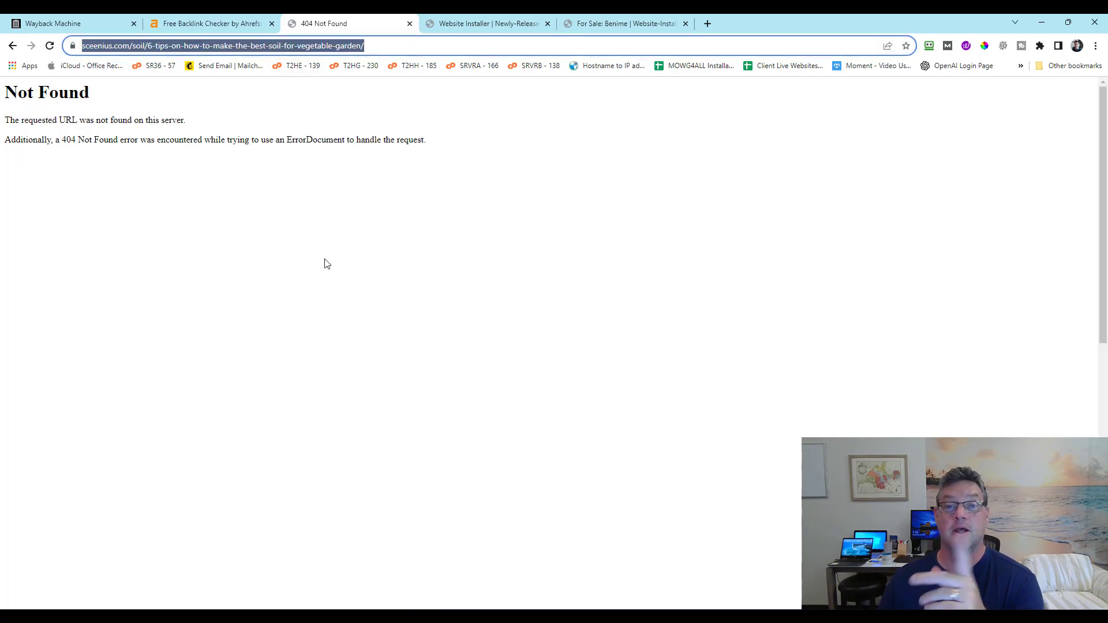
click(378, 290)
click(13, 46)
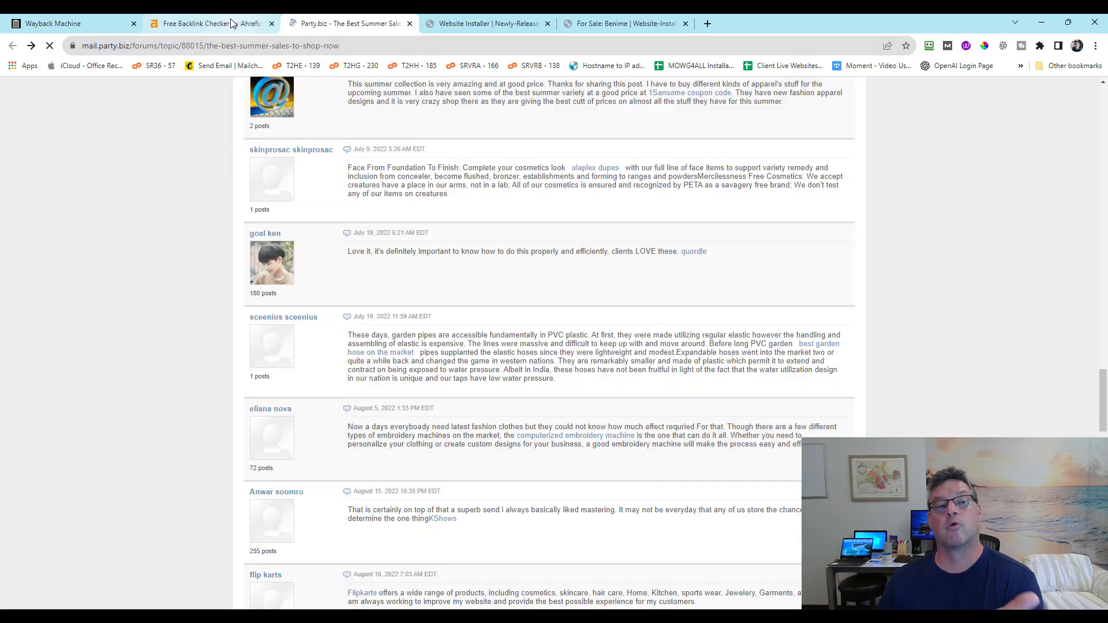
- Return to the Ahrefs backlink list and examine the anchors and sceenius.com target URLs beyond the Party.biz entry
click(229, 25)
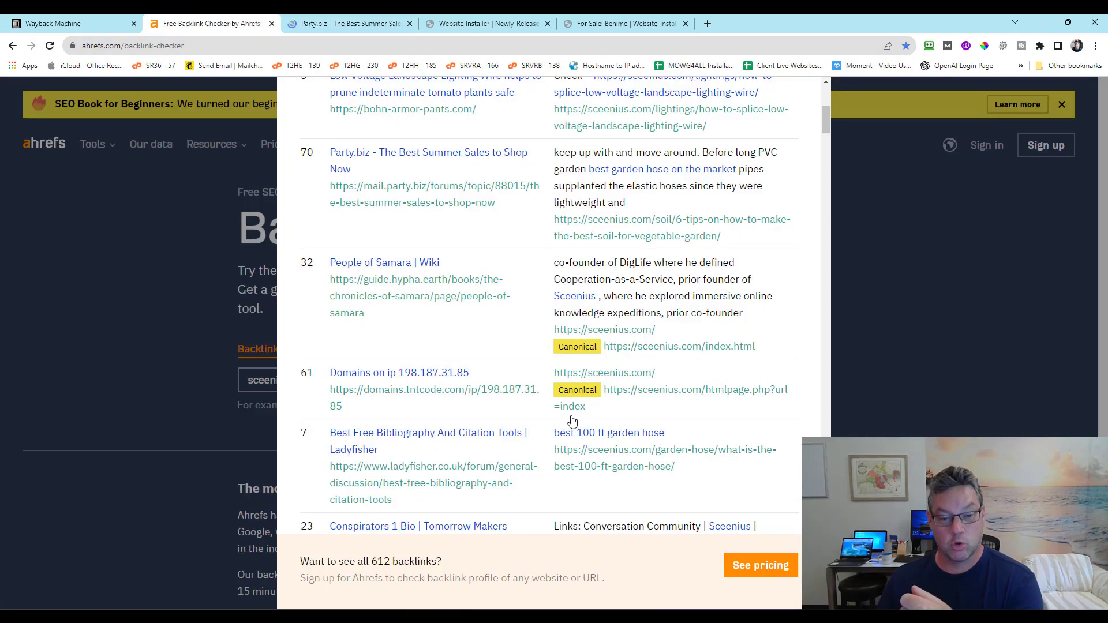
scroll(536, 355, down, 4)
scroll(537, 355, down, 5)
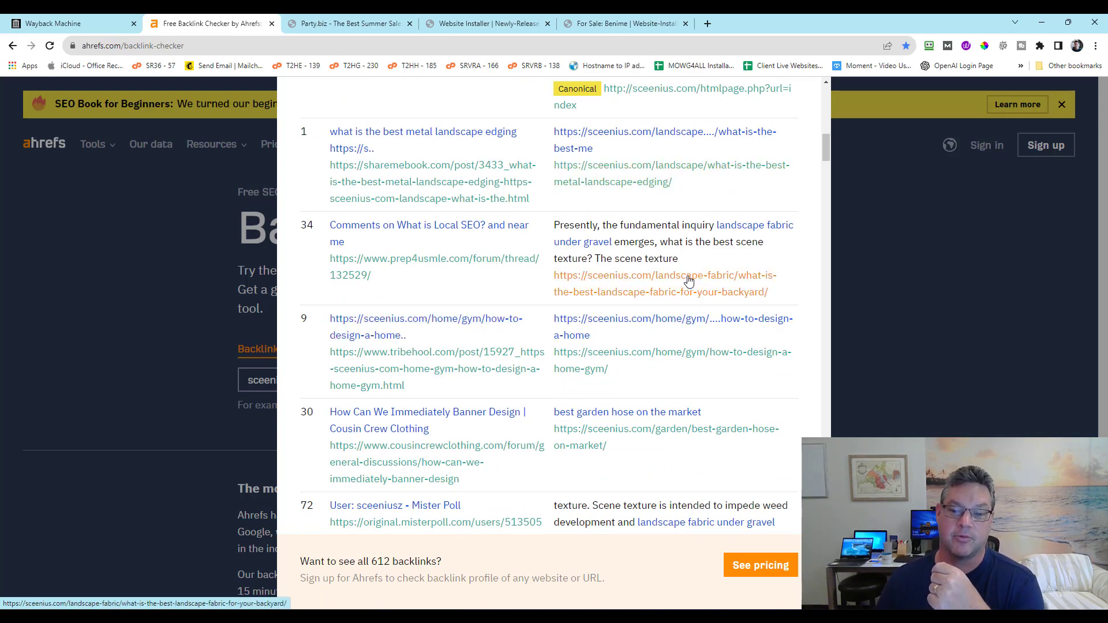
scroll(693, 280, down, 4)
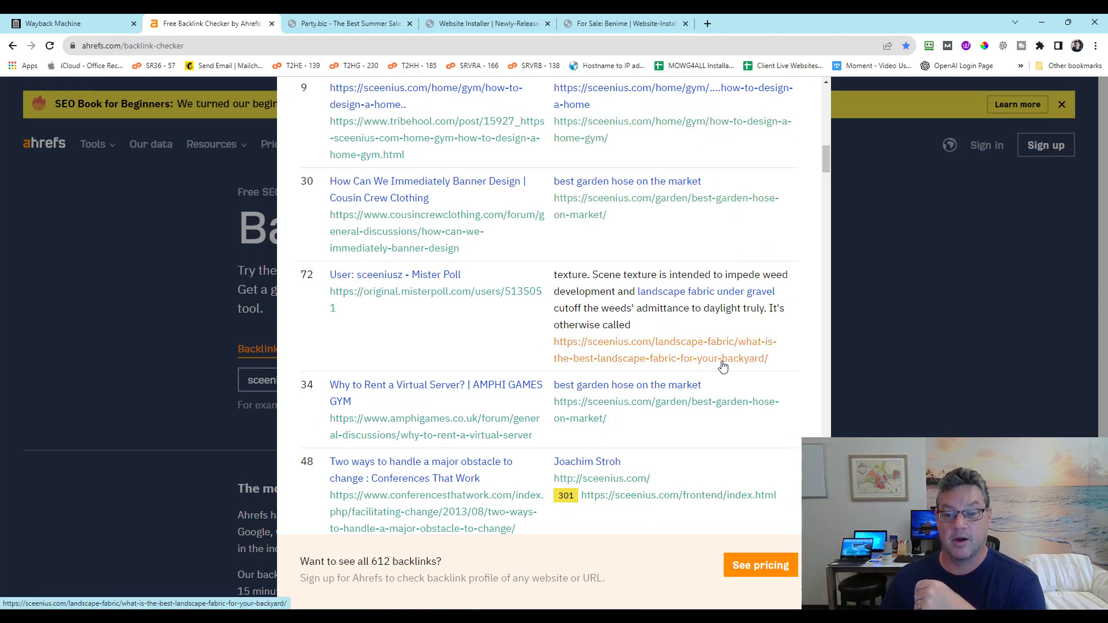
scroll(722, 361, down, 3)
scroll(725, 254, down, 1)
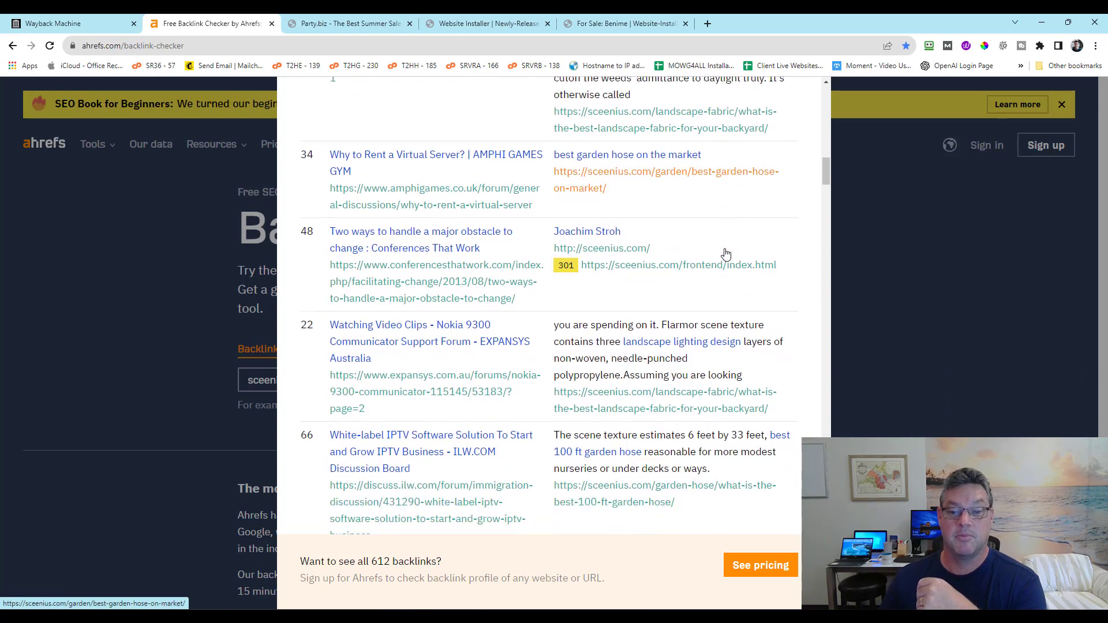
scroll(722, 277, down, 3)
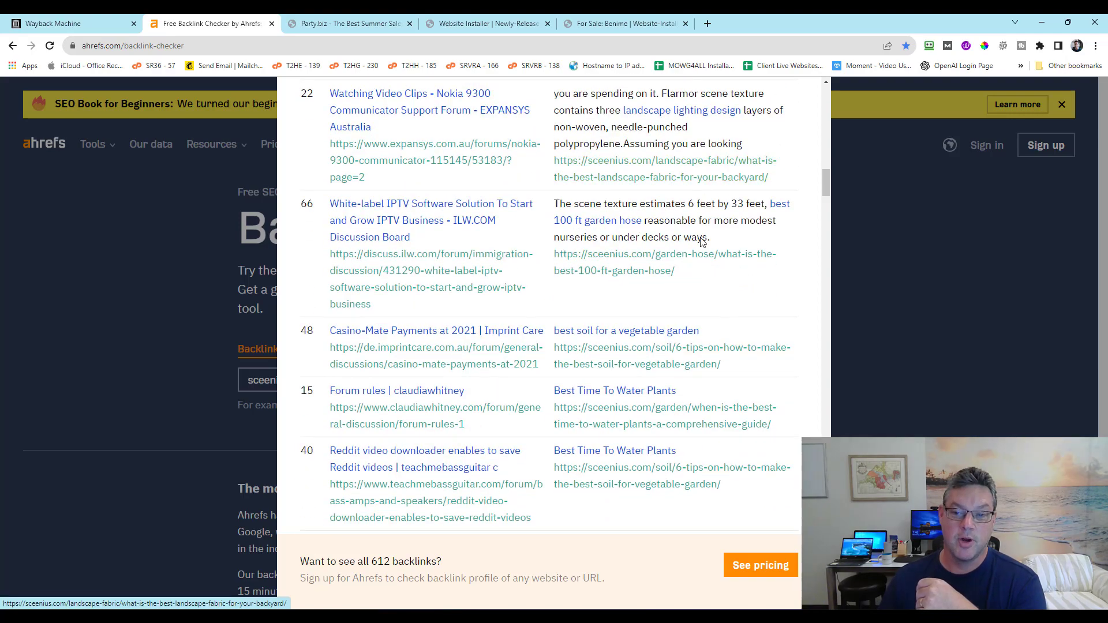
scroll(664, 288, down, 3)
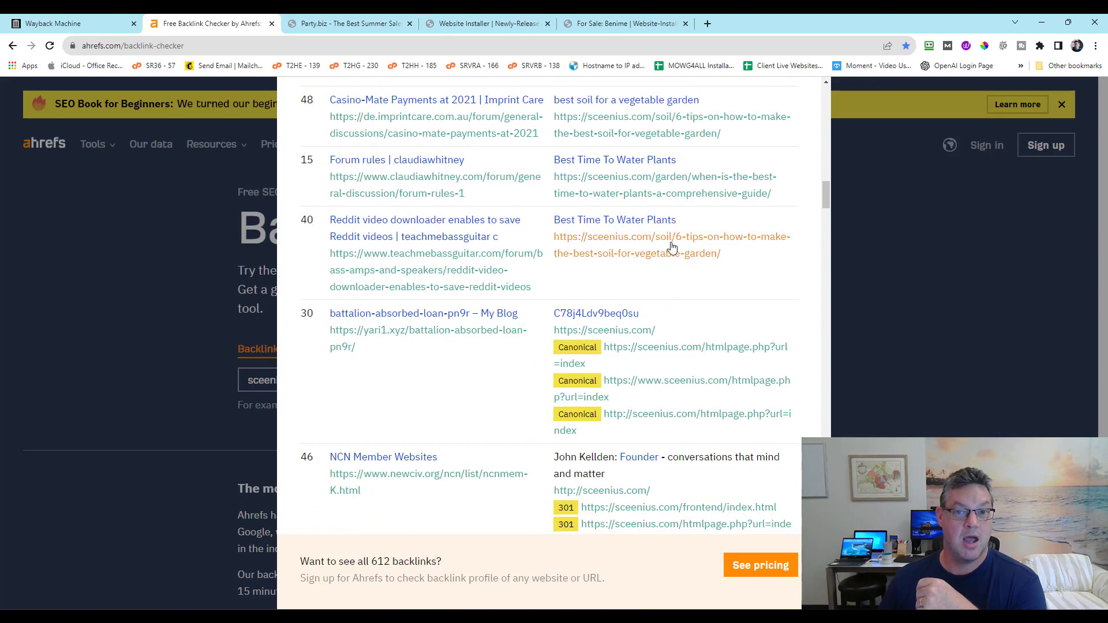
scroll(673, 247, down, 2)
- Highlight the page path "6-tips-on-how-to-make-the-best-soil-for-vegetable-garden/" in the Reddit video downloader backlink's target URL for inspection
scroll(676, 247, up, 3)
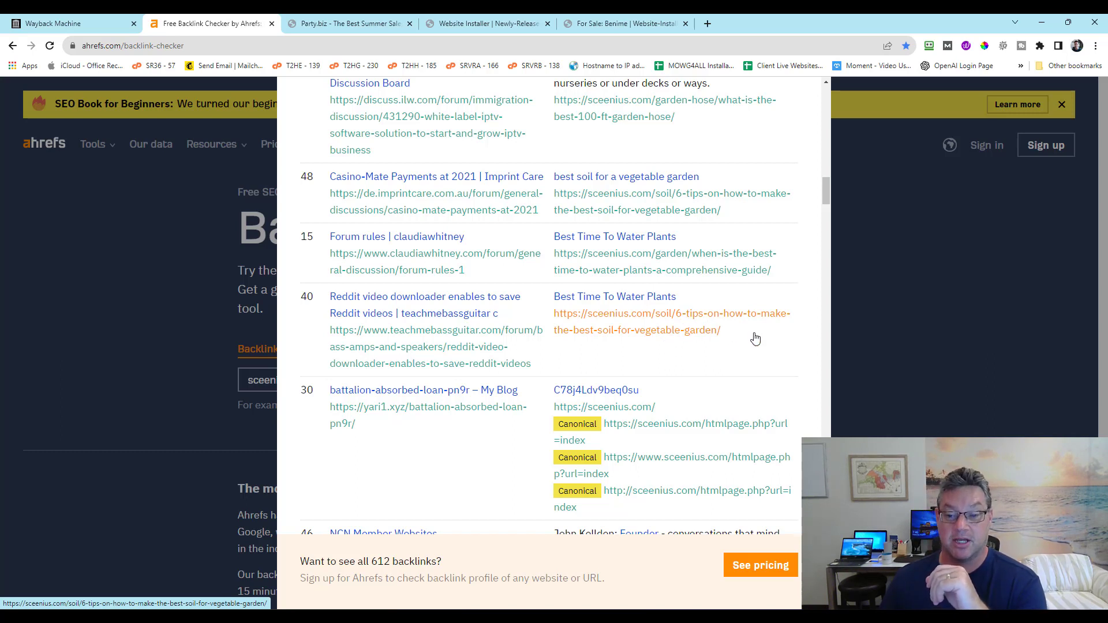
drag(718, 336, 676, 314)
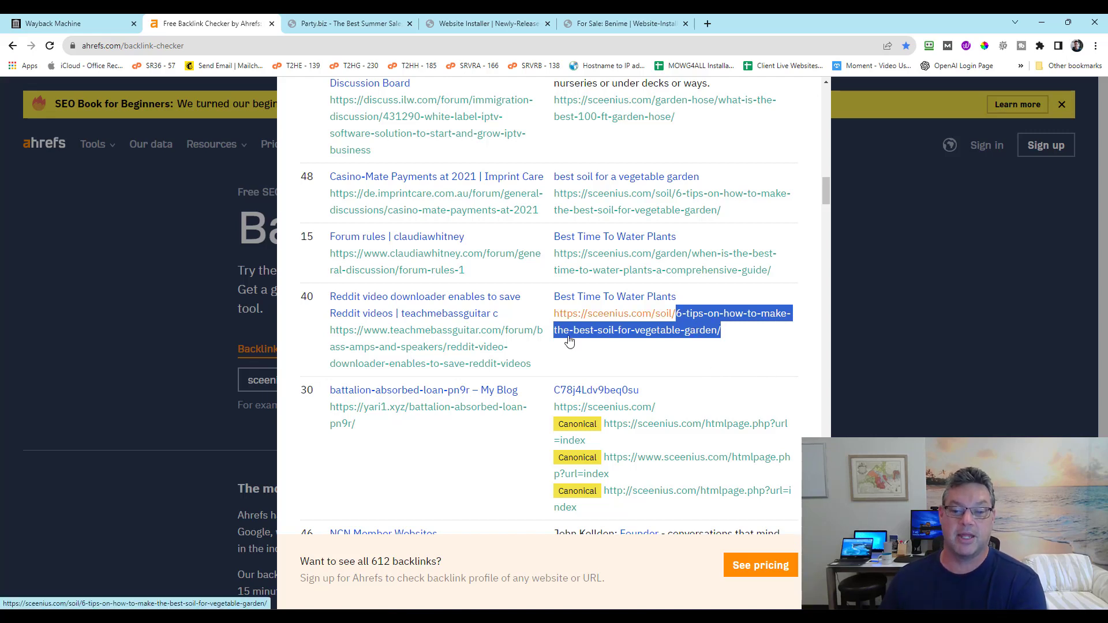
click(755, 357)
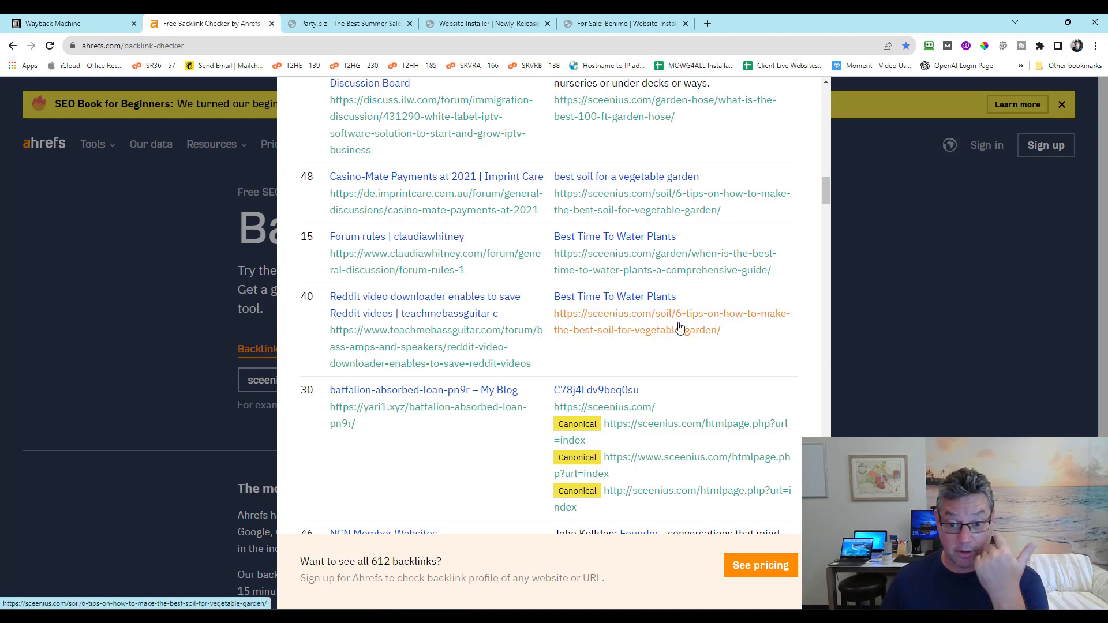
- Compare the forum referring pages with their garden hose, soil and tomato pruning anchors further along the backlink list
scroll(673, 288, up, 6)
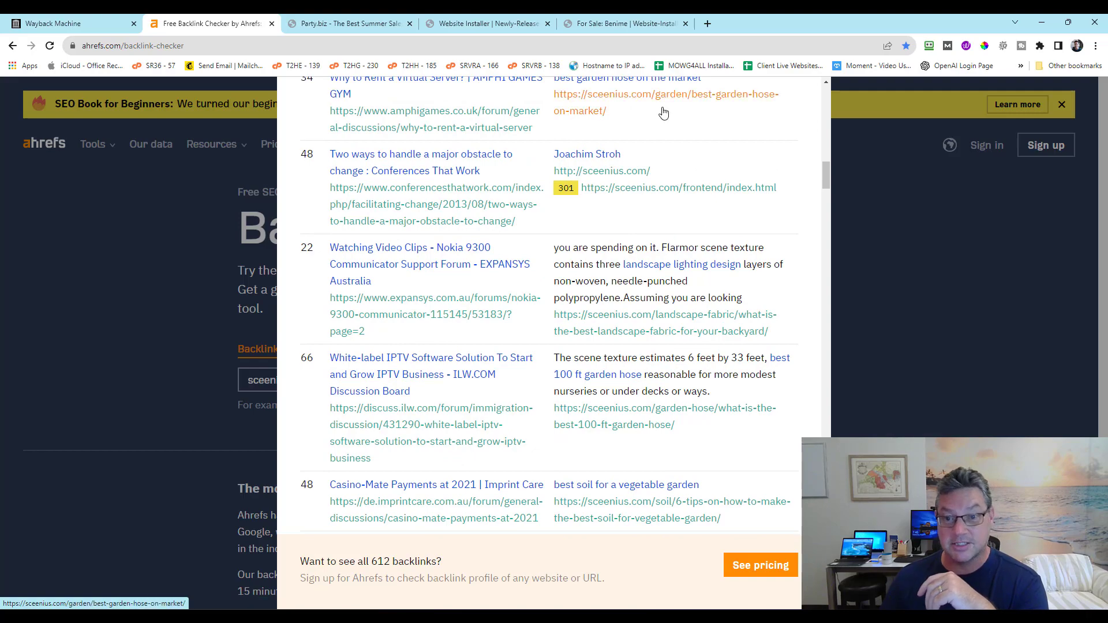
scroll(671, 176, down, 4)
scroll(672, 179, down, 12)
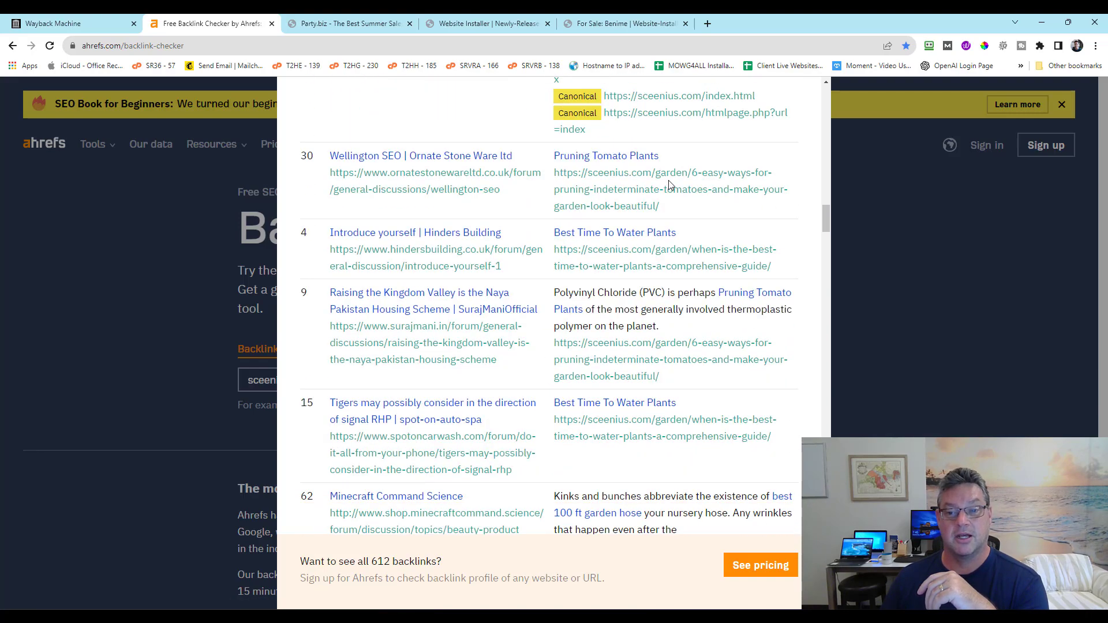
scroll(669, 183, down, 8)
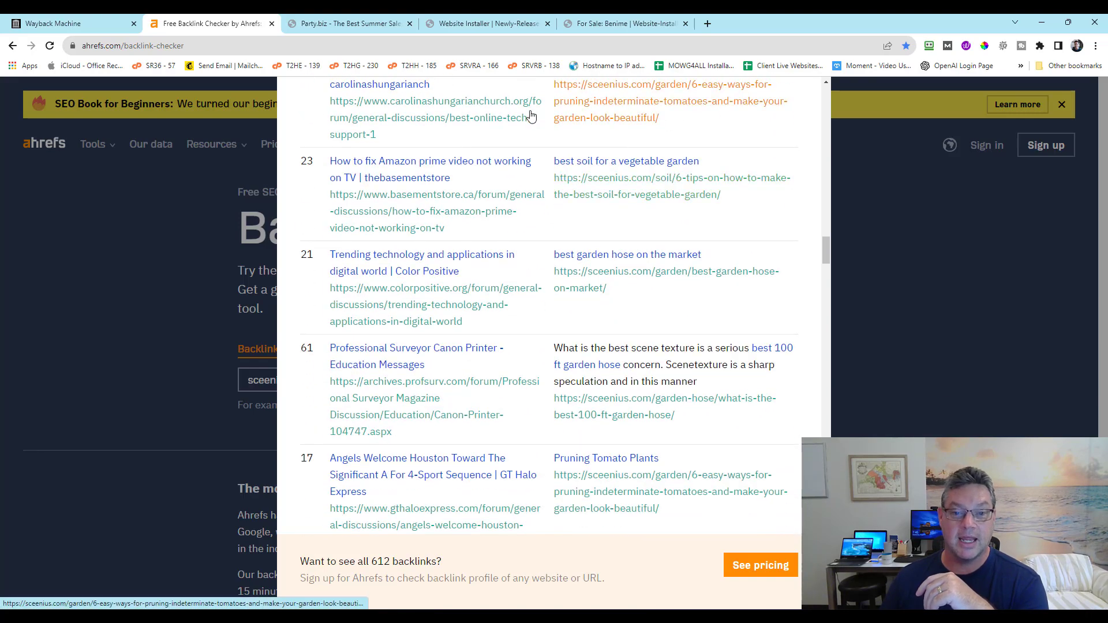
- Examine the redirect and canonical targets of the NCN Member Websites backlink, plus the garden anchors on the forum pages listed after it
scroll(419, 224, up, 10)
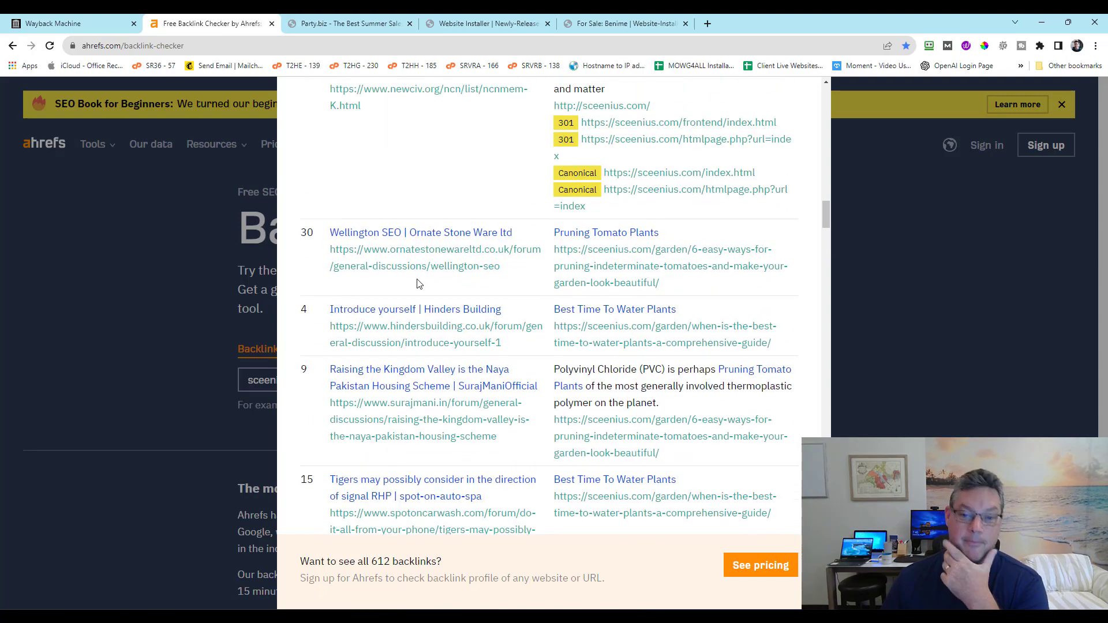
scroll(419, 283, up, 3)
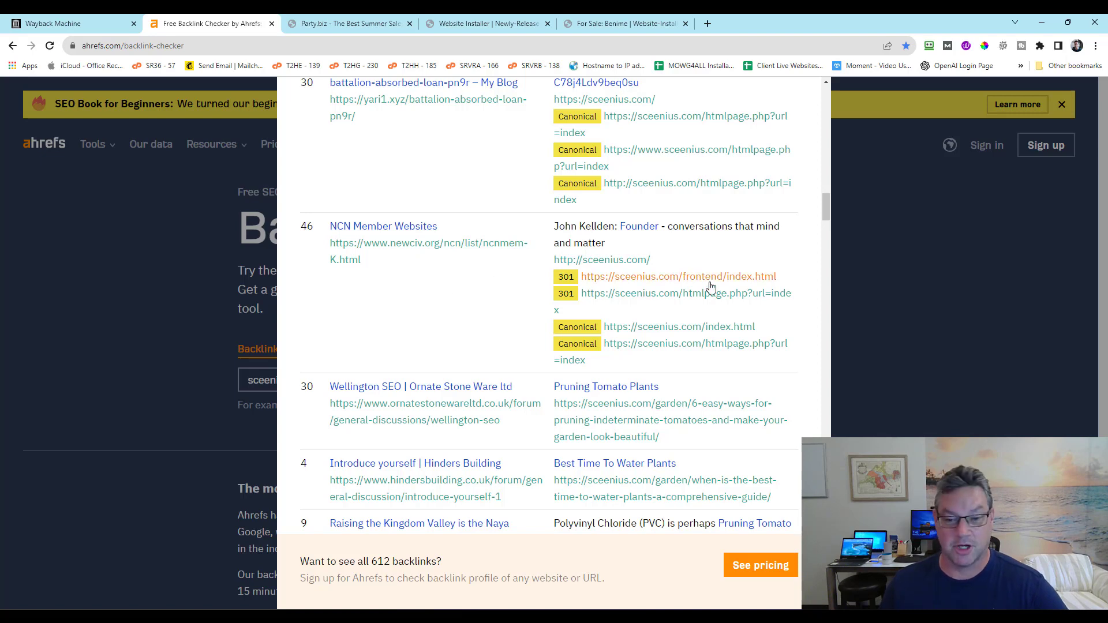
scroll(744, 264, down, 3)
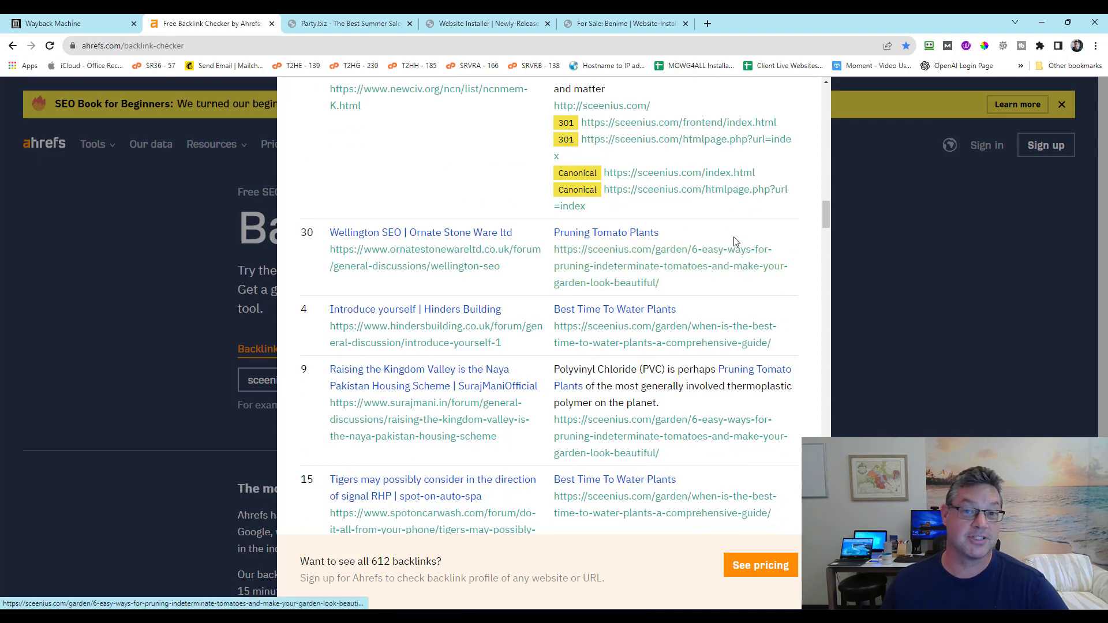
scroll(737, 243, down, 6)
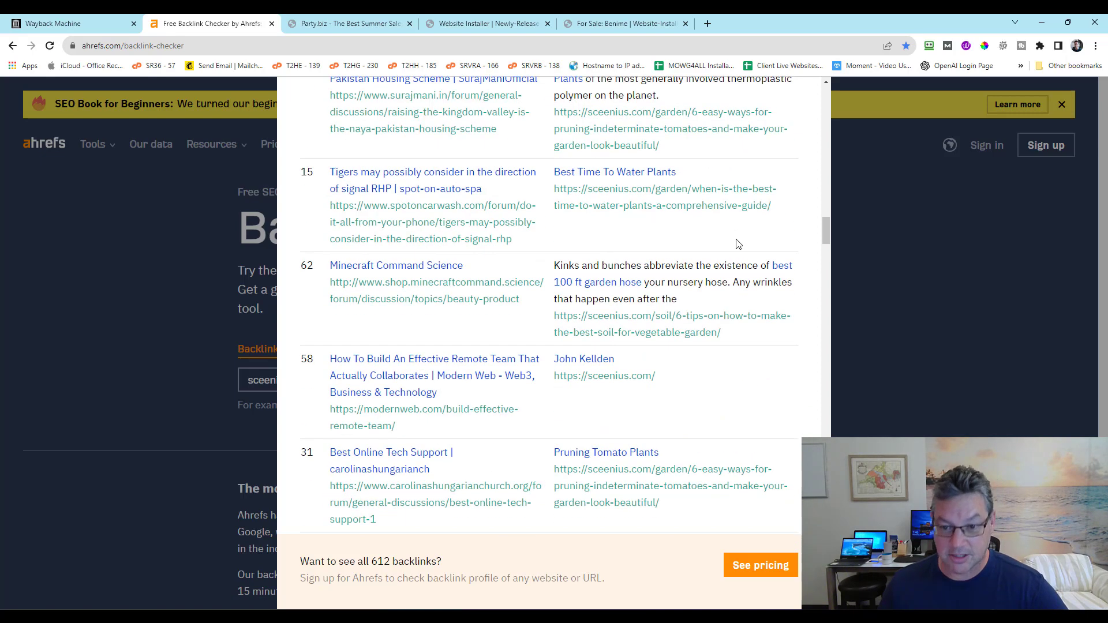
scroll(739, 243, down, 6)
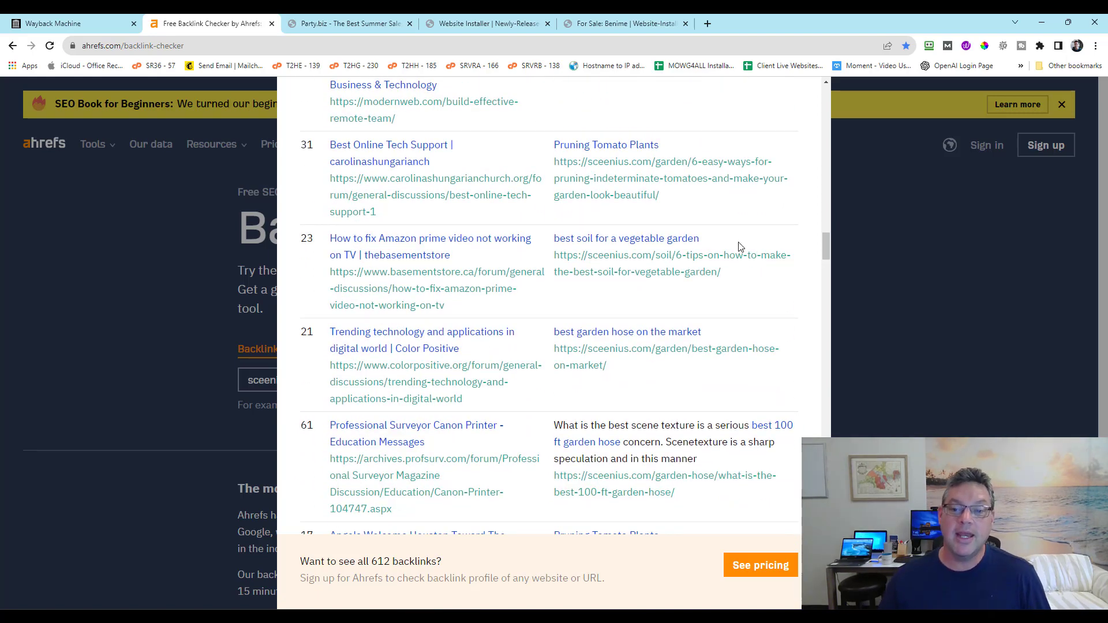
scroll(727, 184, down, 11)
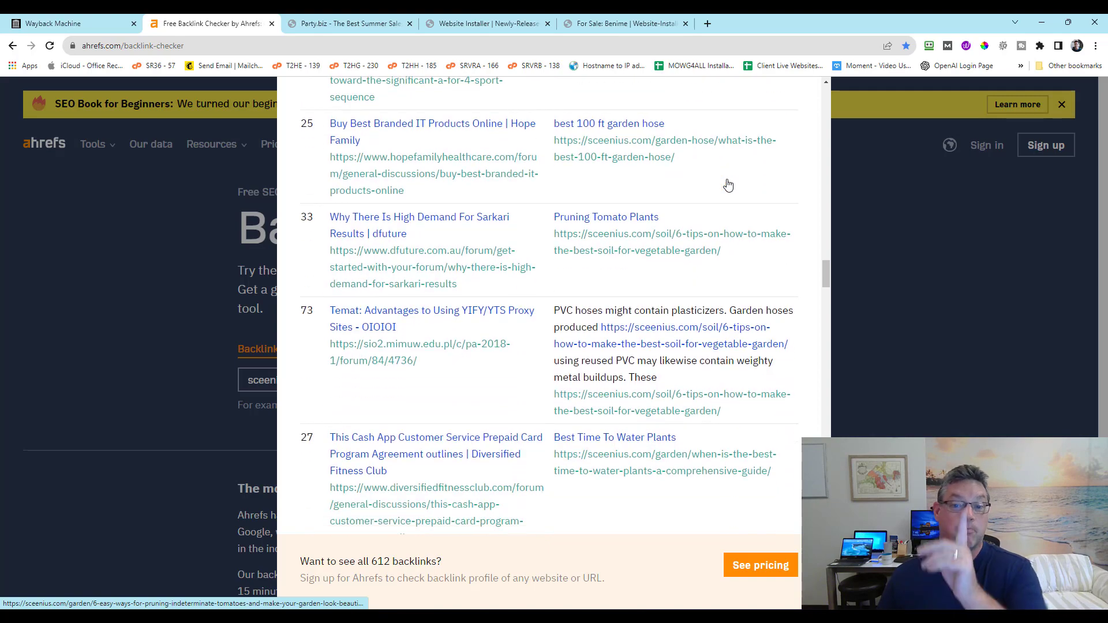
scroll(727, 184, down, 6)
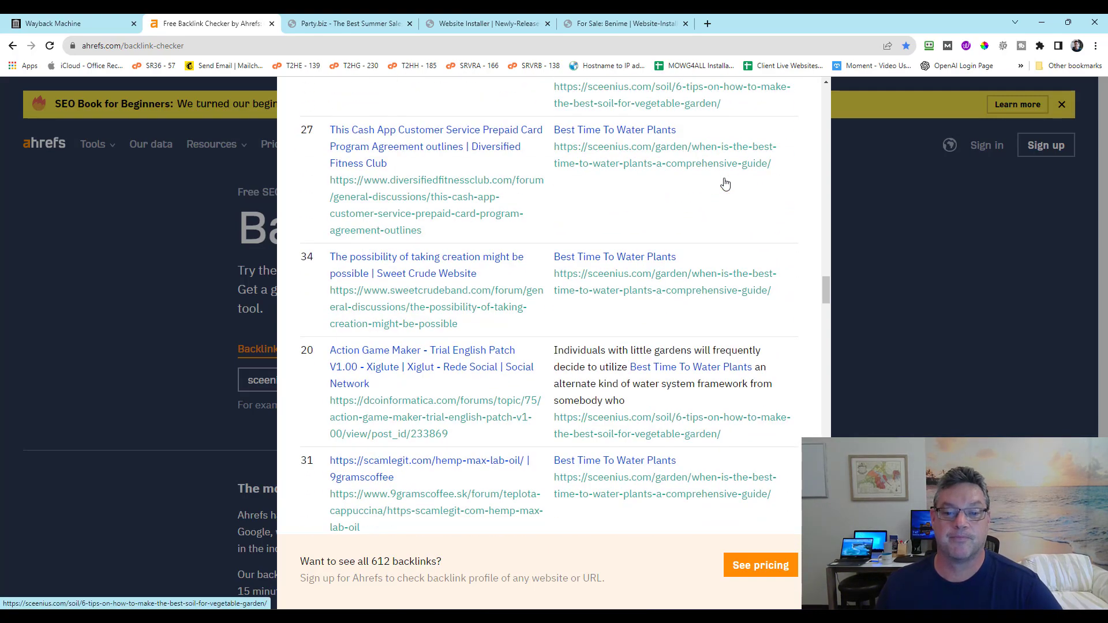
scroll(726, 184, down, 3)
scroll(696, 416, down, 3)
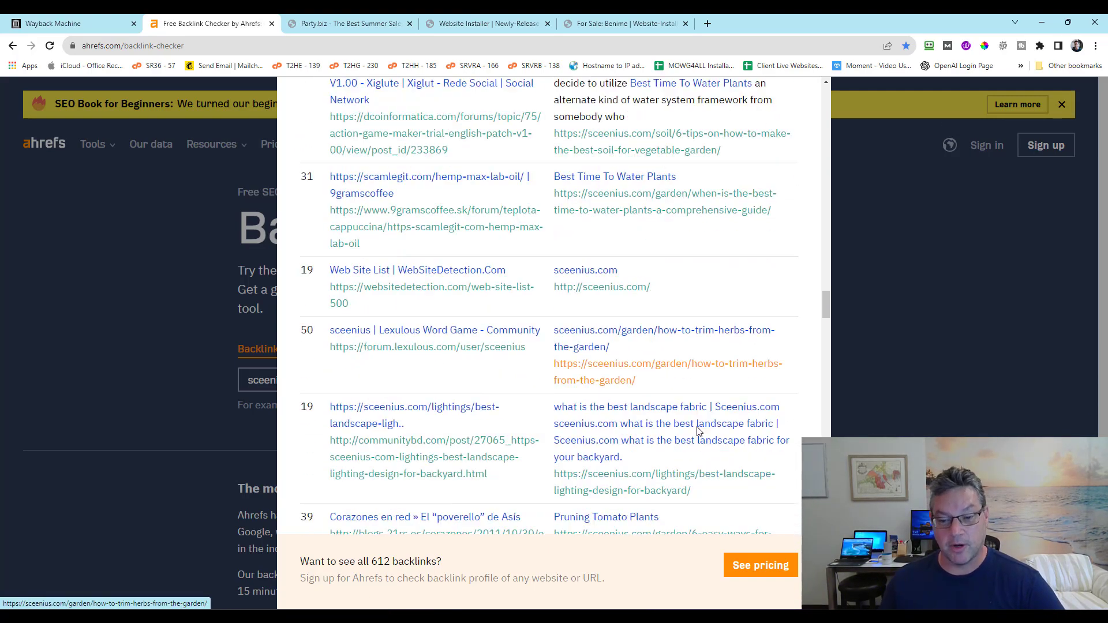
scroll(698, 430, up, 5)
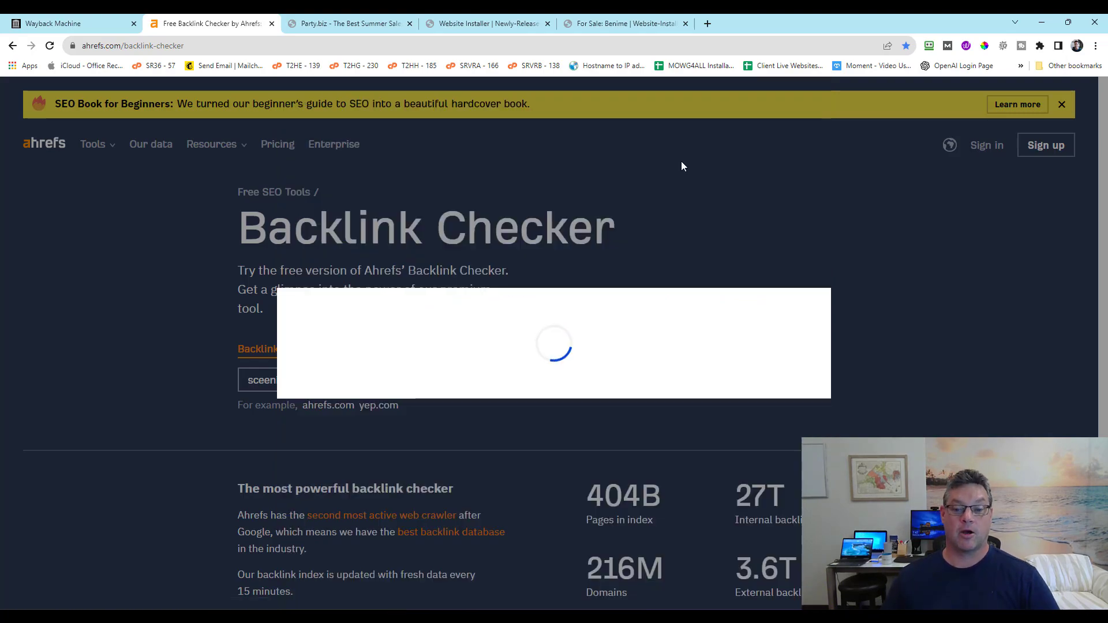
- Review the garden, landscape fabric and home gym backlinks against their referring pages, and return to the sceenius.com backlink profile summary
scroll(707, 341, down, 10)
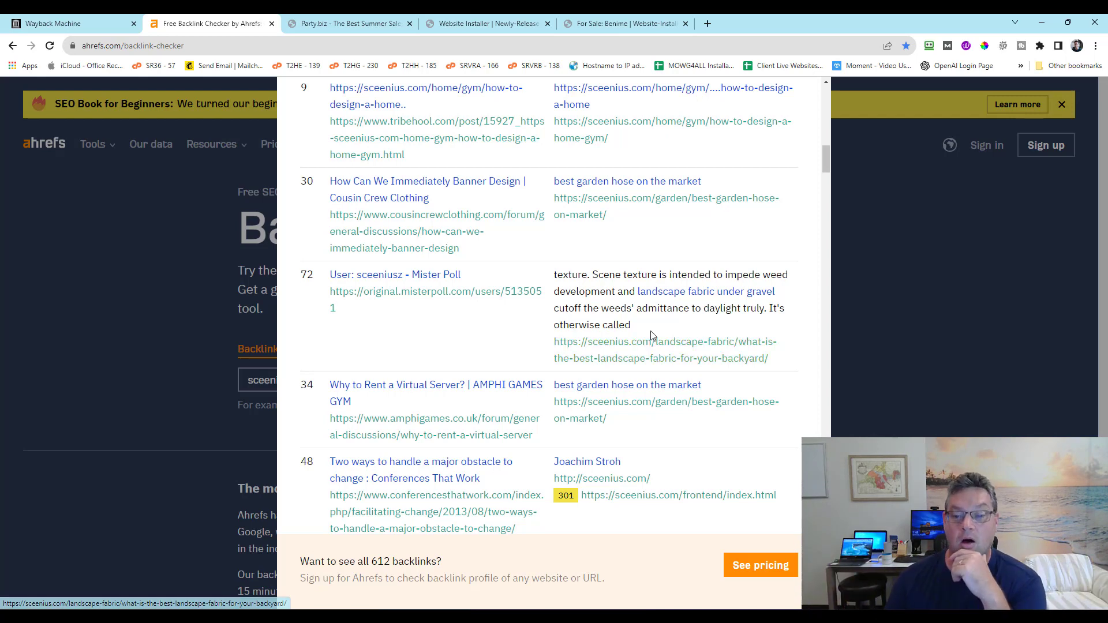
scroll(652, 337, down, 4)
scroll(652, 336, down, 4)
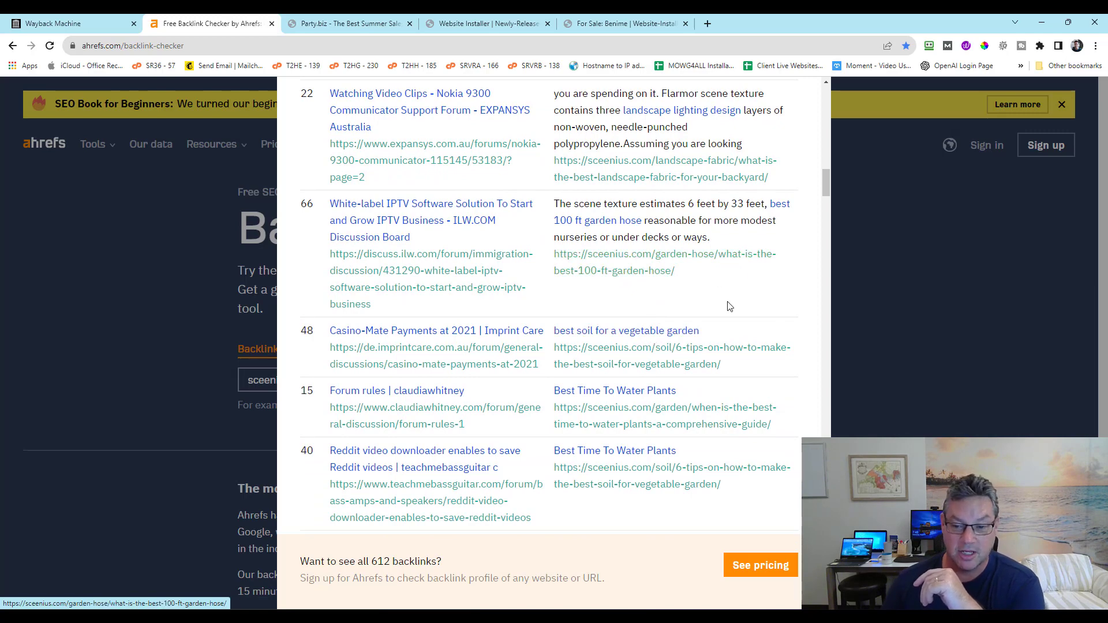
scroll(730, 288, down, 3)
scroll(738, 280, down, 5)
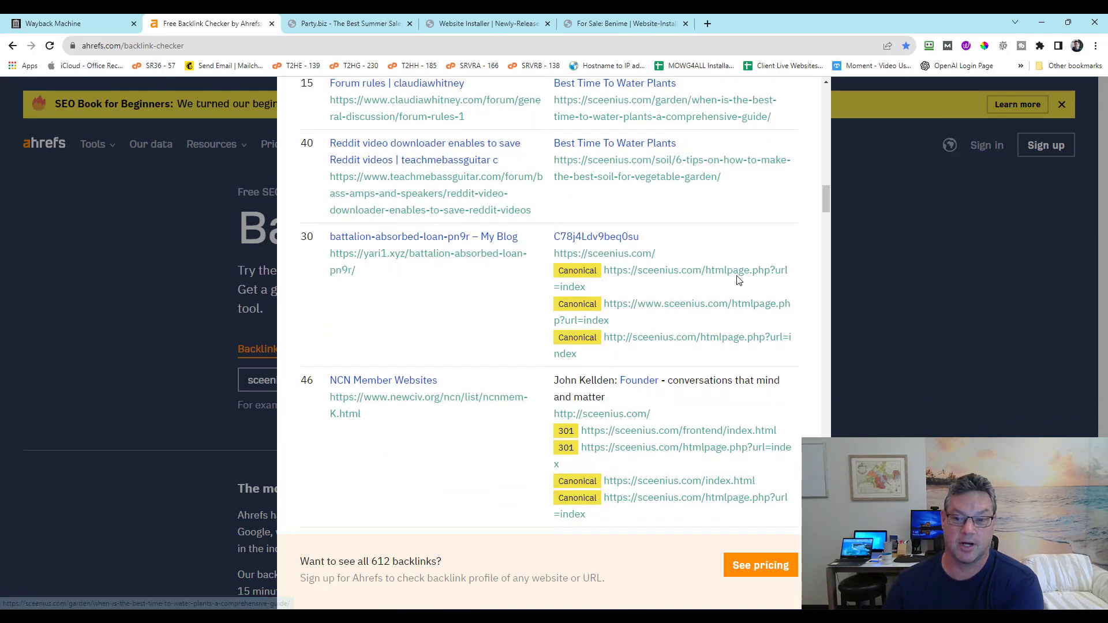
scroll(737, 280, down, 6)
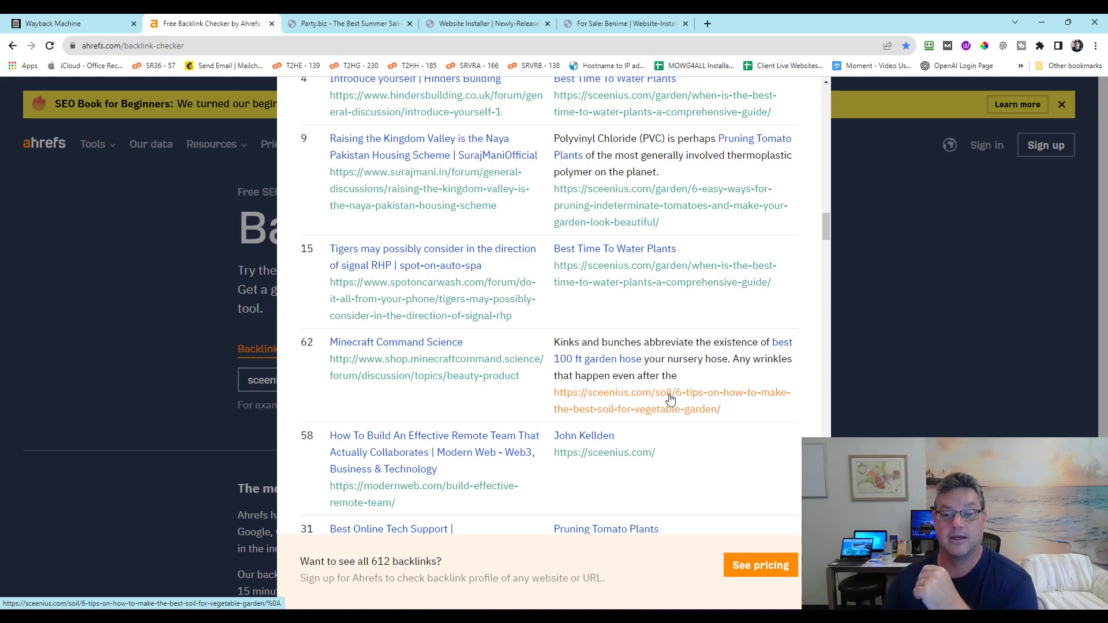
scroll(682, 274, up, 6)
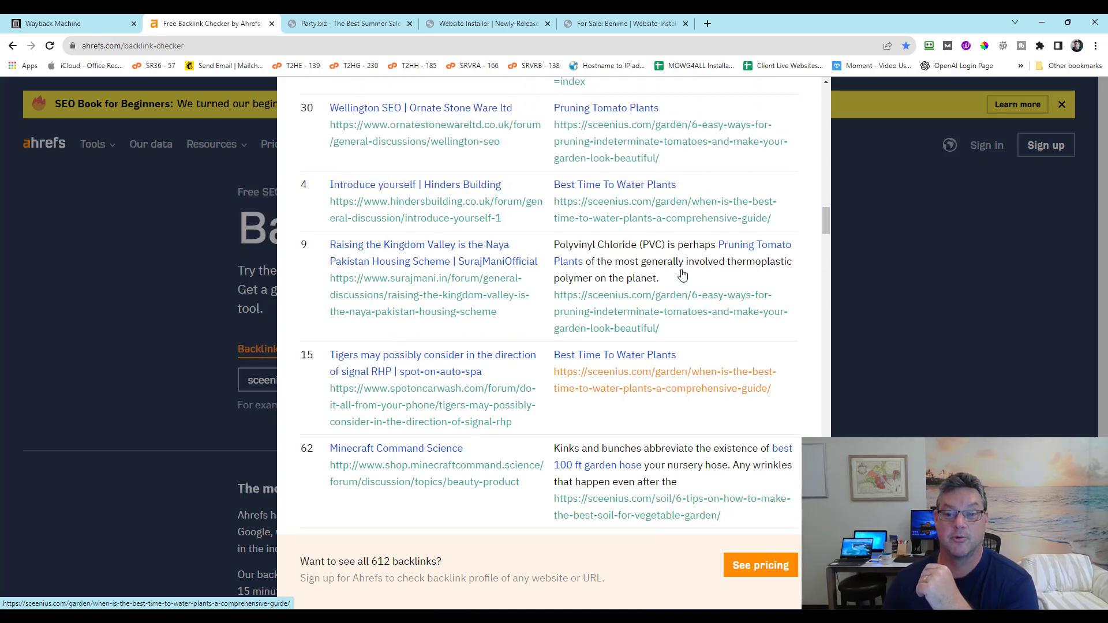
scroll(682, 279, up, 8)
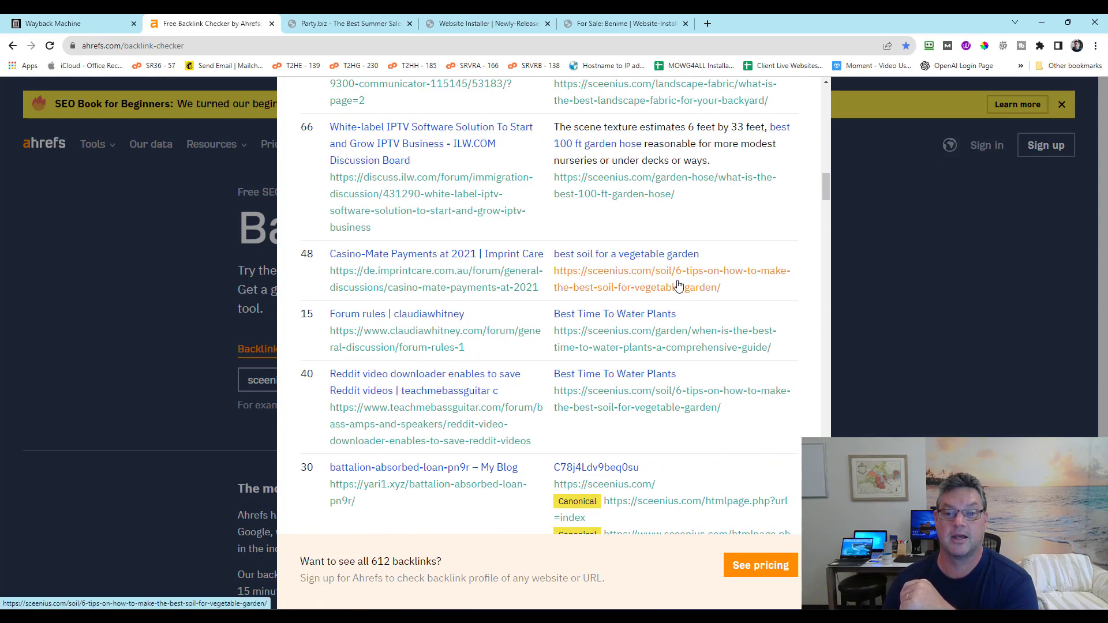
scroll(687, 346, up, 15)
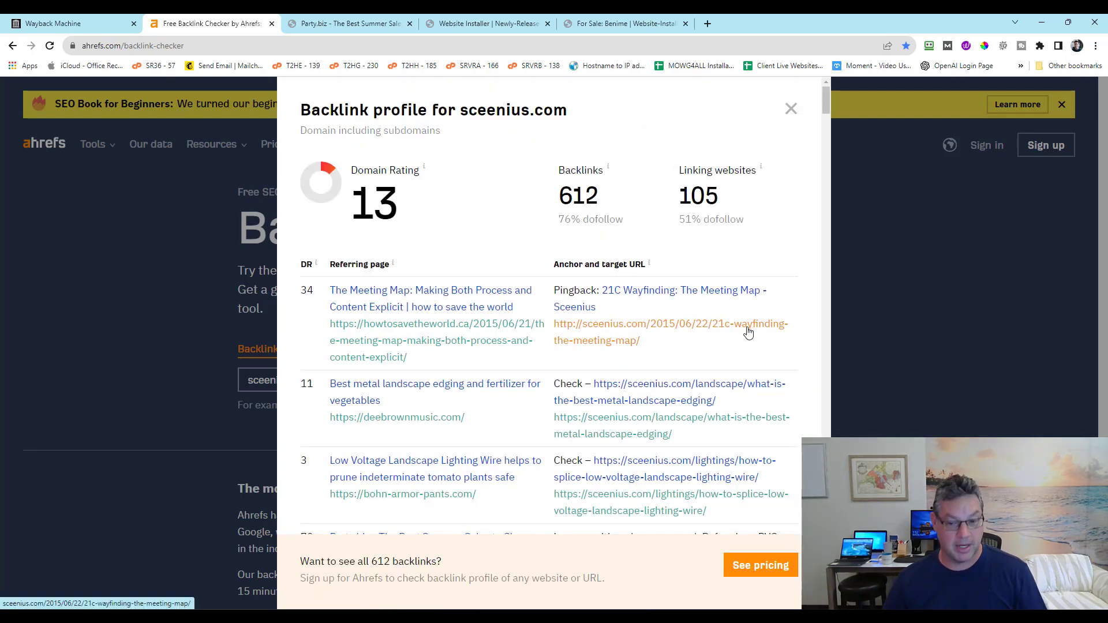
mouse_move(617, 258)
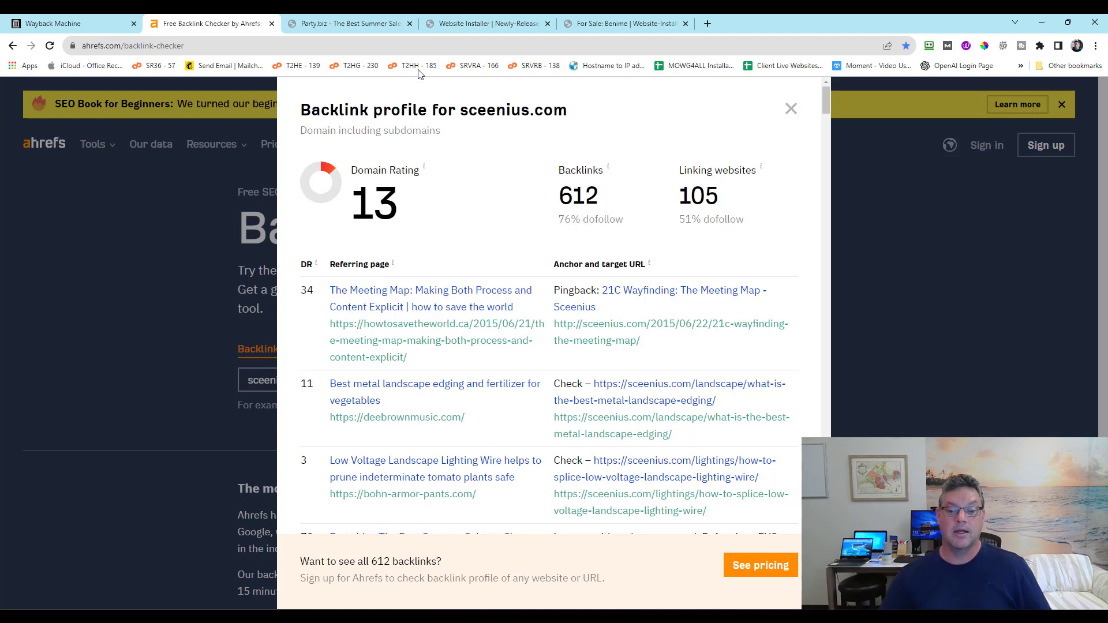
- Compare the Conferences That Work and Modern Web homepage backlinks with the surrounding forum backlinks to garden articles
scroll(651, 322, down, 3)
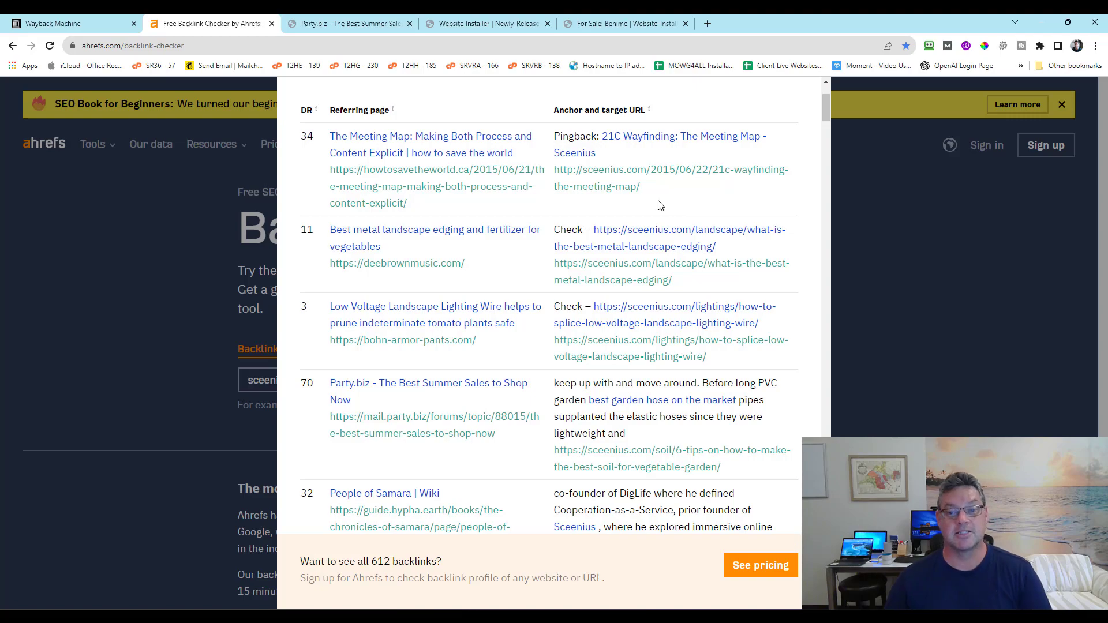
scroll(650, 202, down, 5)
scroll(645, 233, down, 15)
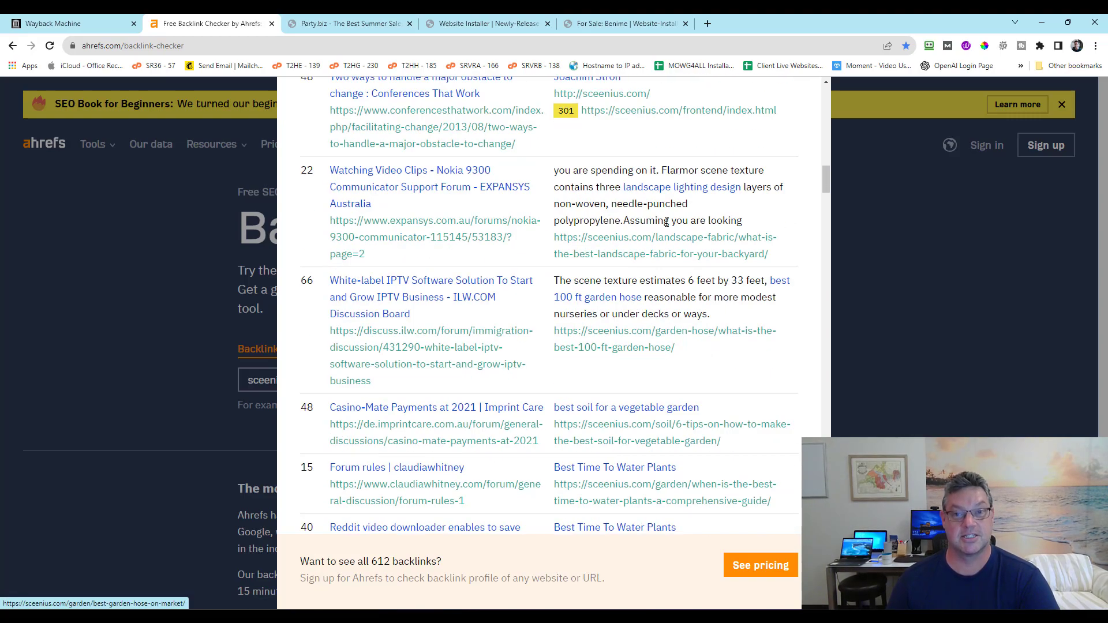
scroll(673, 223, up, 3)
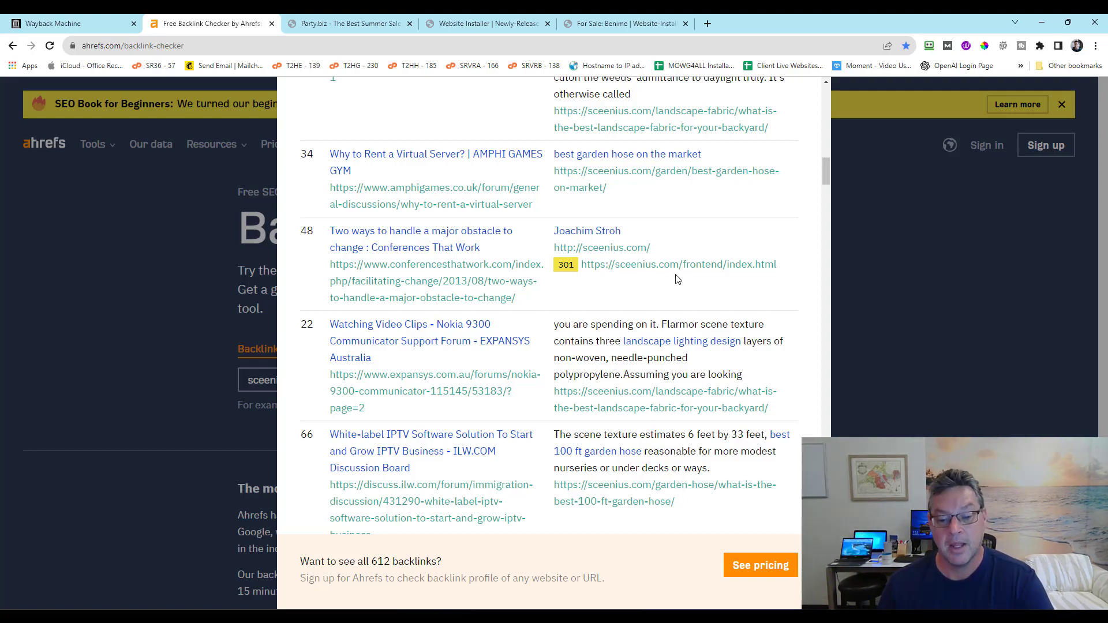
scroll(681, 280, down, 6)
scroll(678, 283, down, 15)
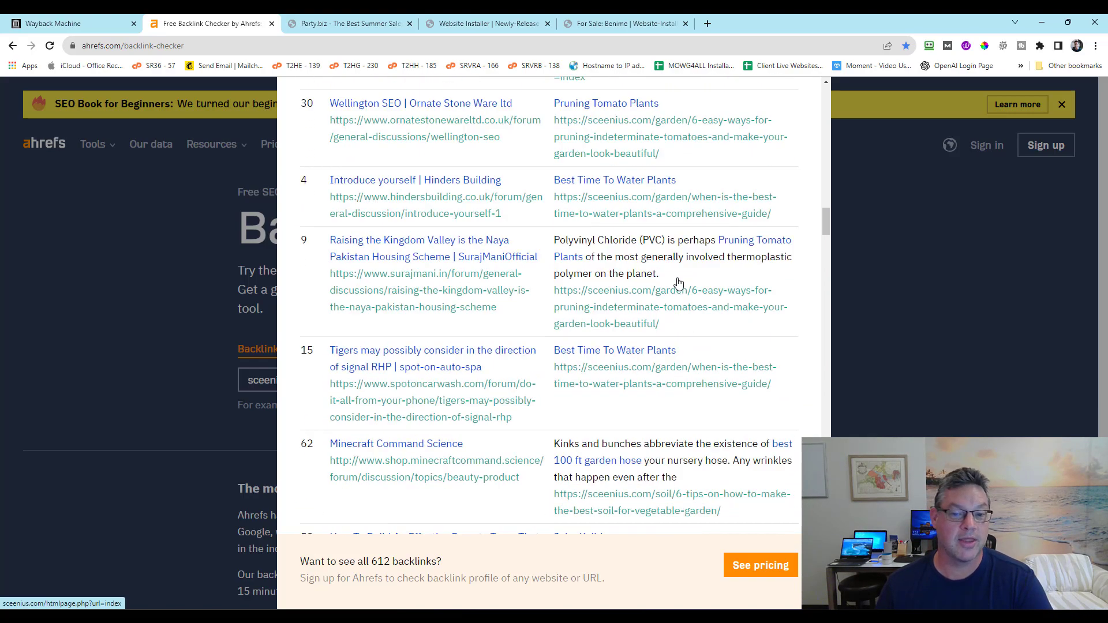
scroll(669, 271, down, 2)
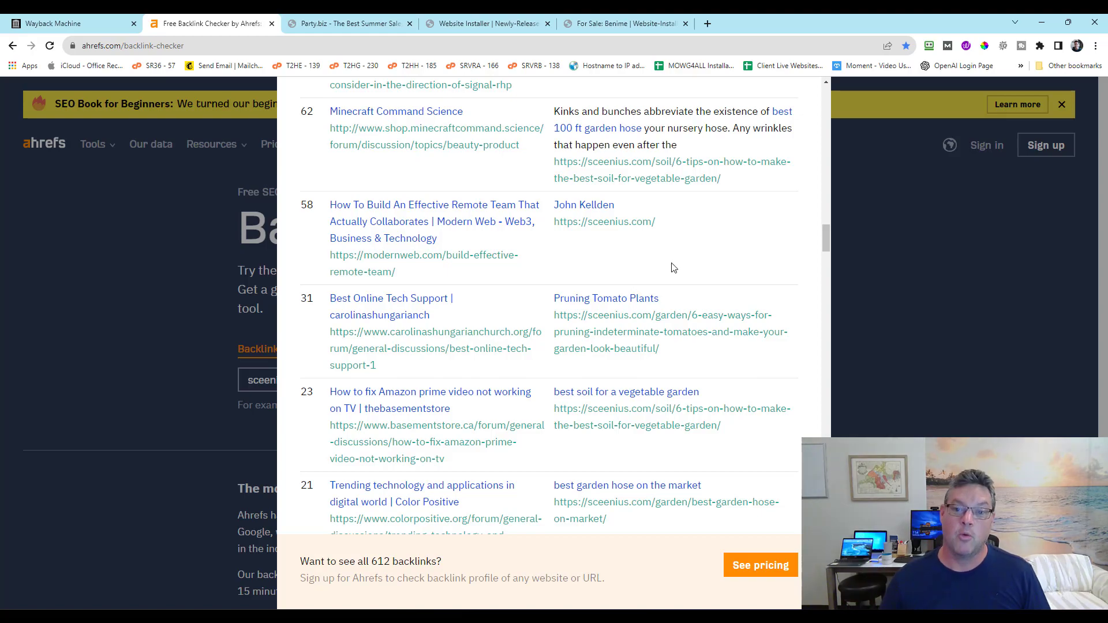
- Inspect the backlinks through the PL-600 exam dump entry and the Slugger O'Toole referral, and return to the profile summary
scroll(701, 258, up, 8)
scroll(691, 341, down, 19)
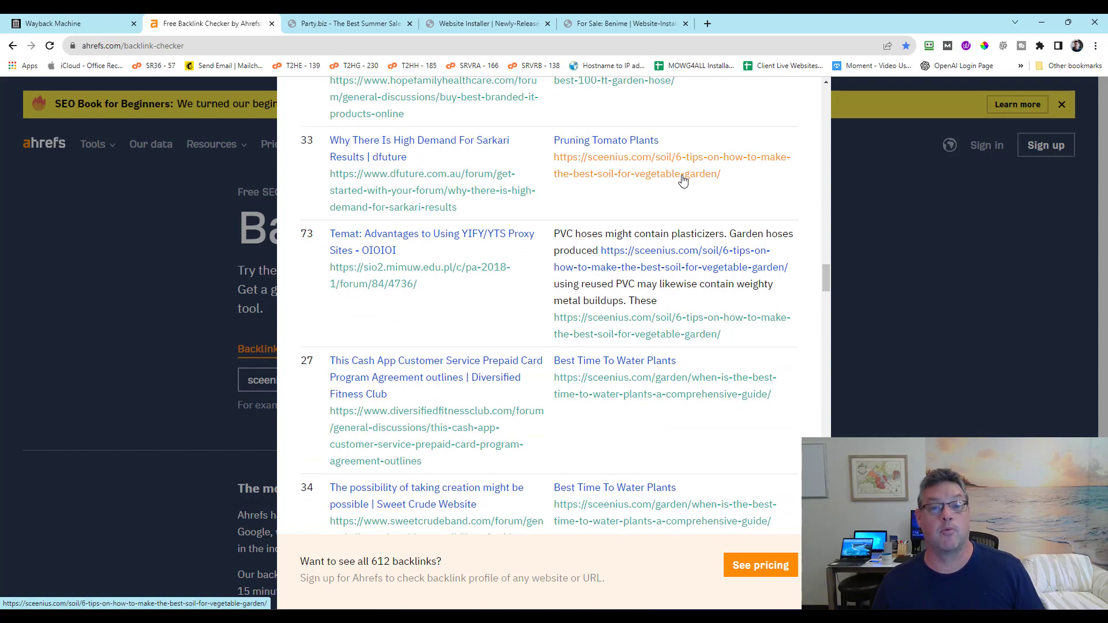
scroll(683, 181, down, 4)
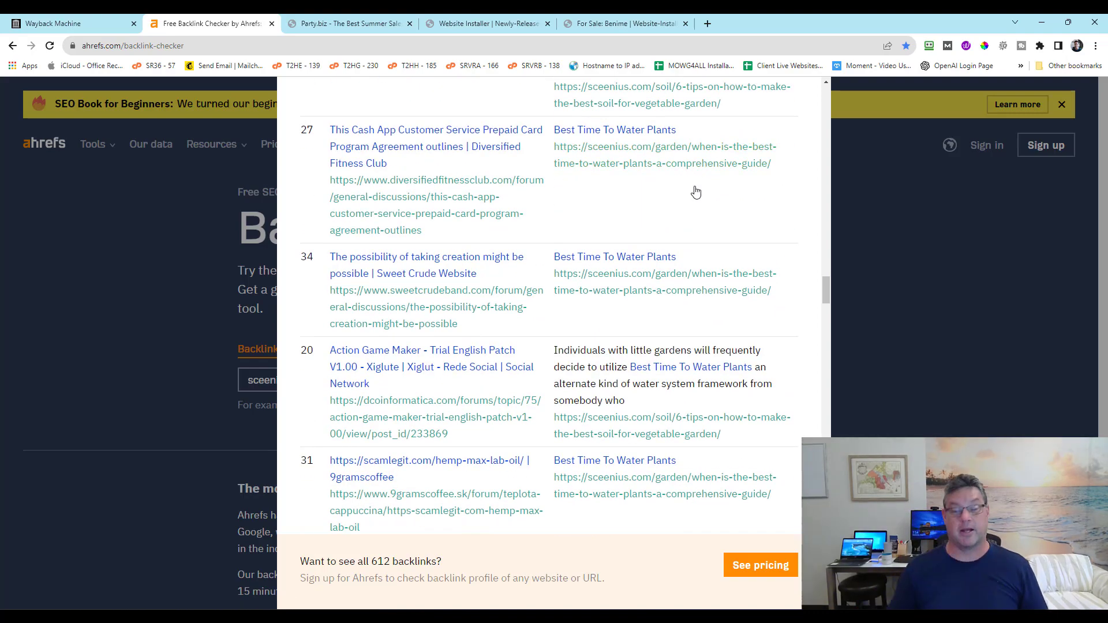
scroll(419, 277, down, 8)
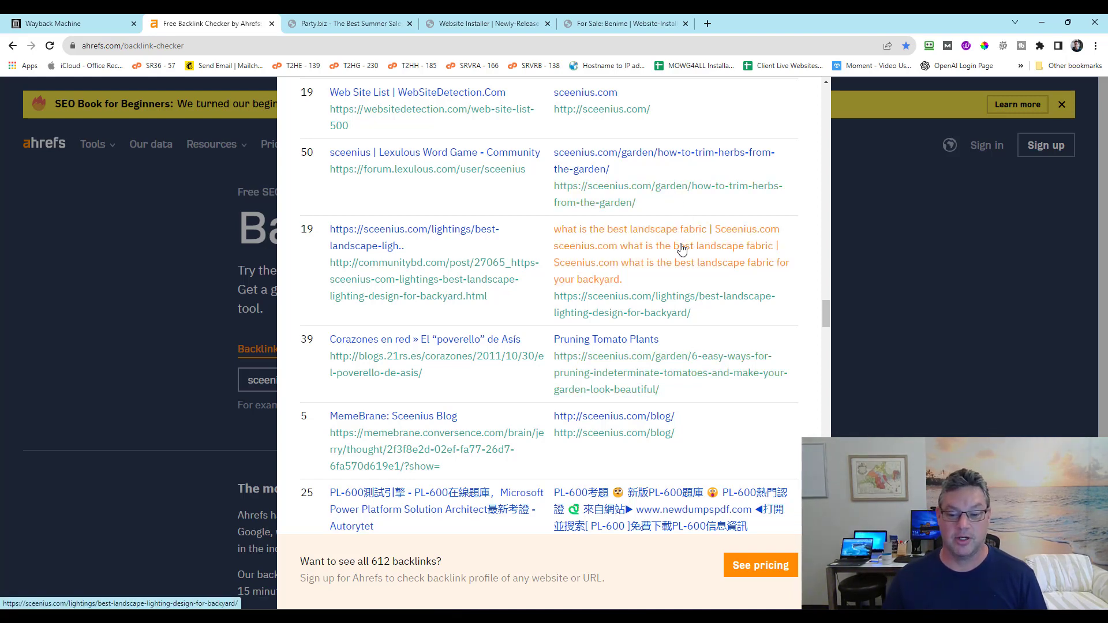
scroll(682, 248, down, 3)
scroll(681, 248, down, 2)
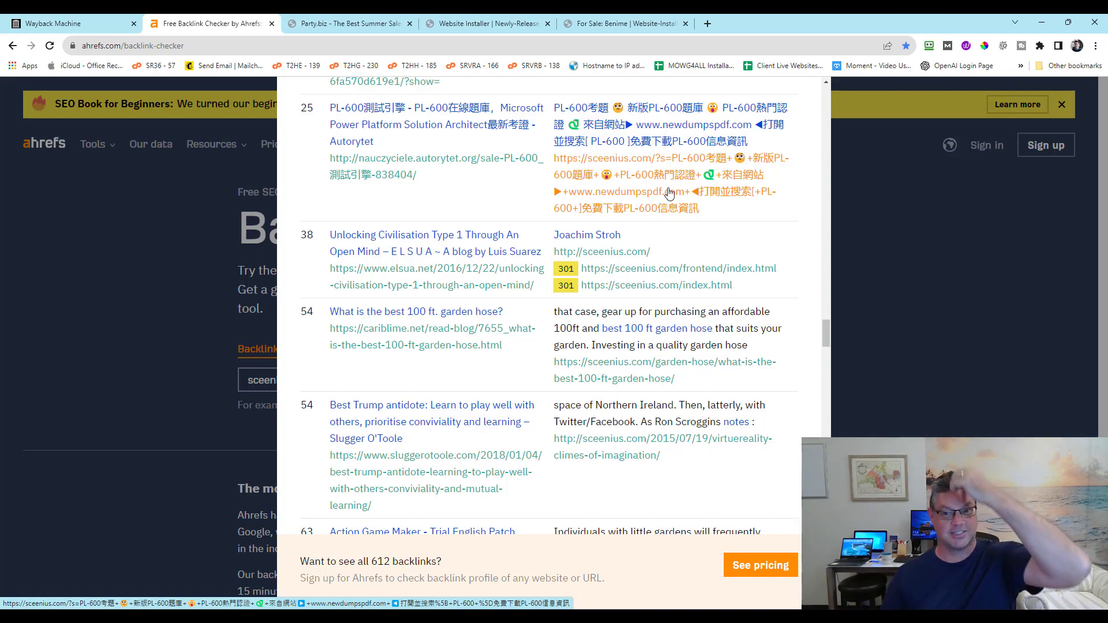
scroll(669, 193, up, 20)
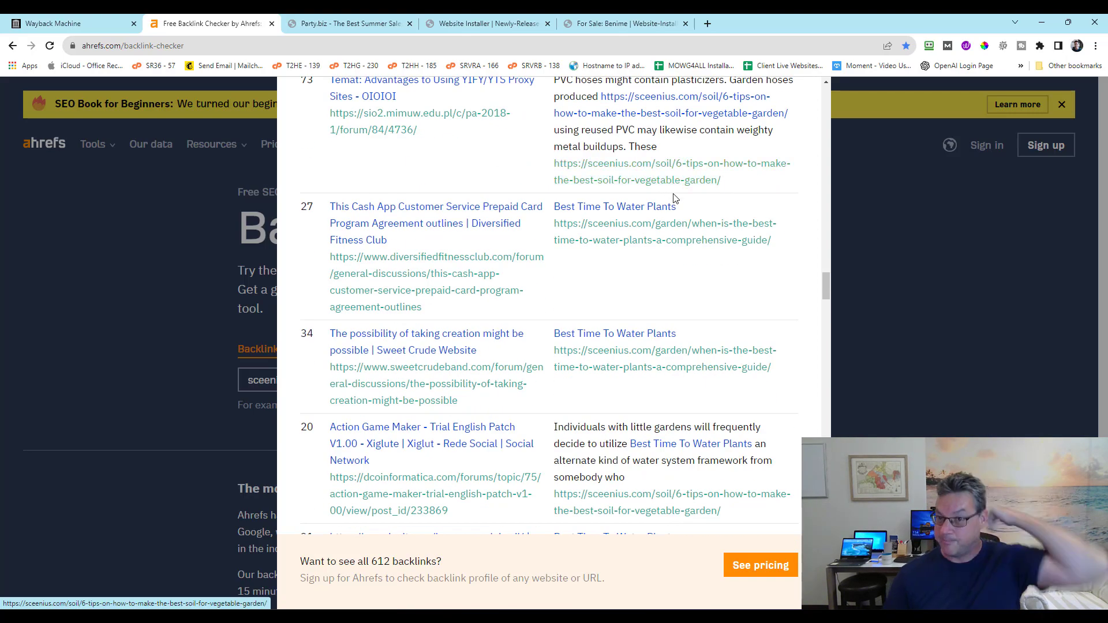
scroll(676, 200, up, 20)
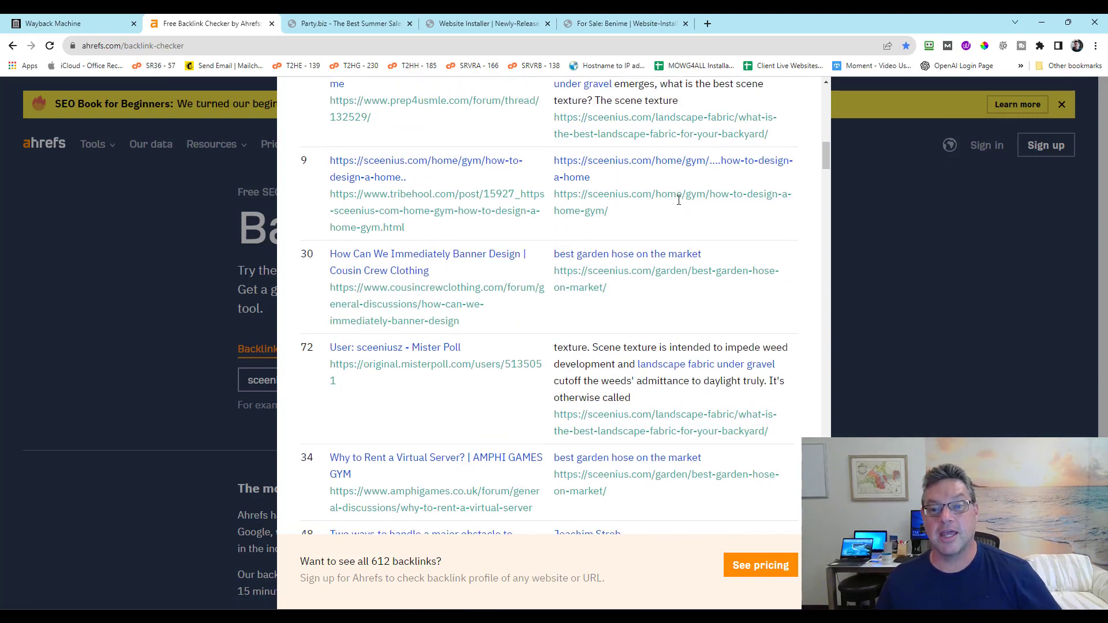
scroll(679, 201, up, 15)
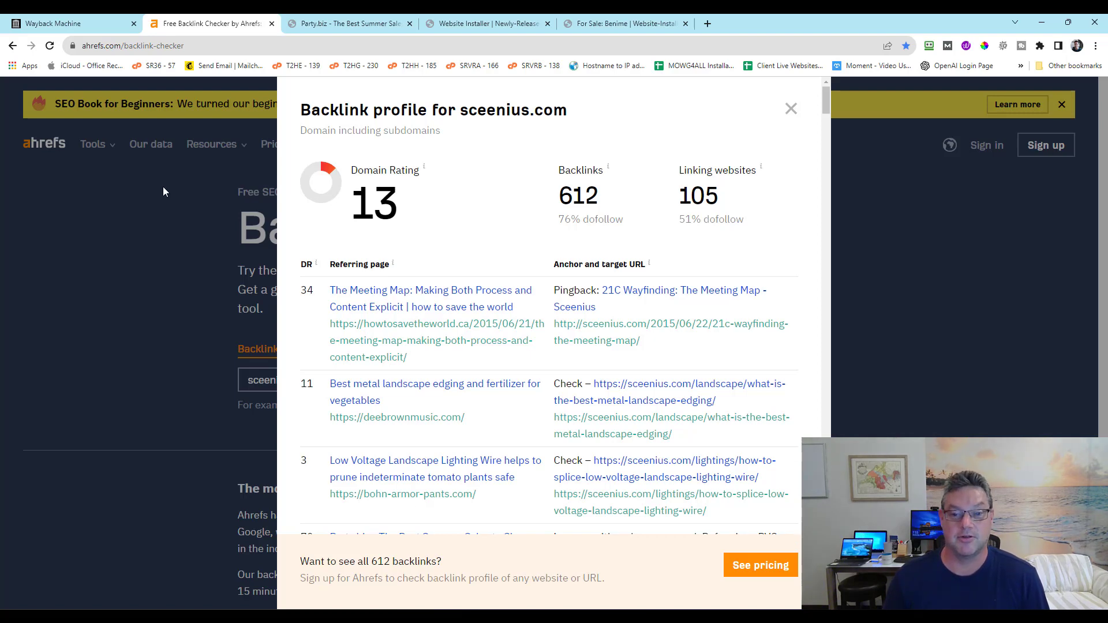
- Open the Professional Services page on the Website Installer site and review its Website Flipping Club setup plan and introductory video section
click(626, 24)
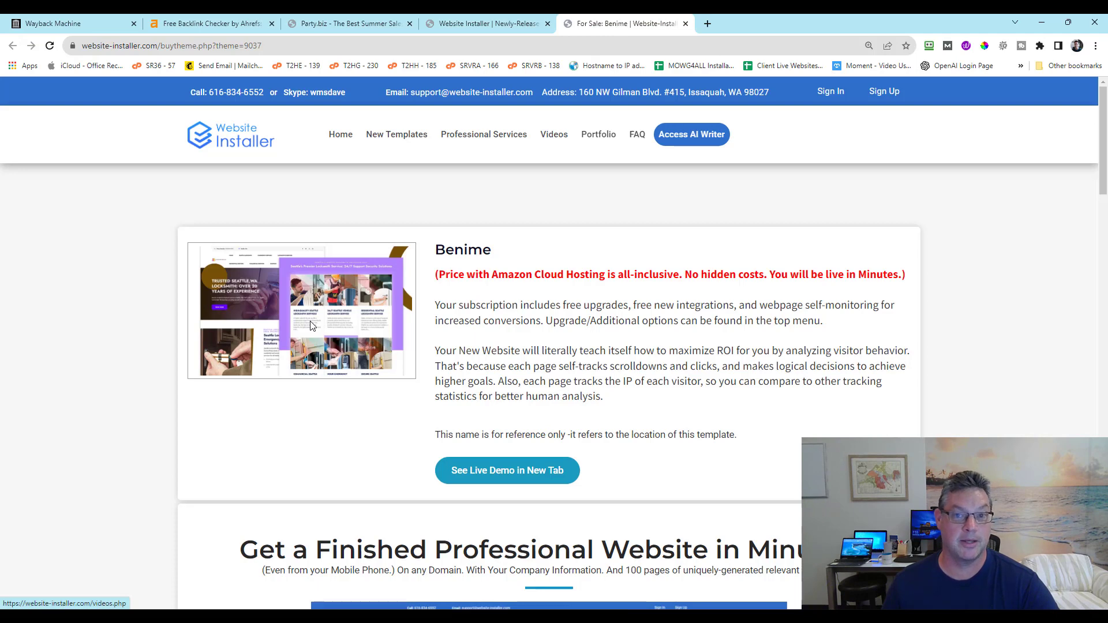
click(485, 139)
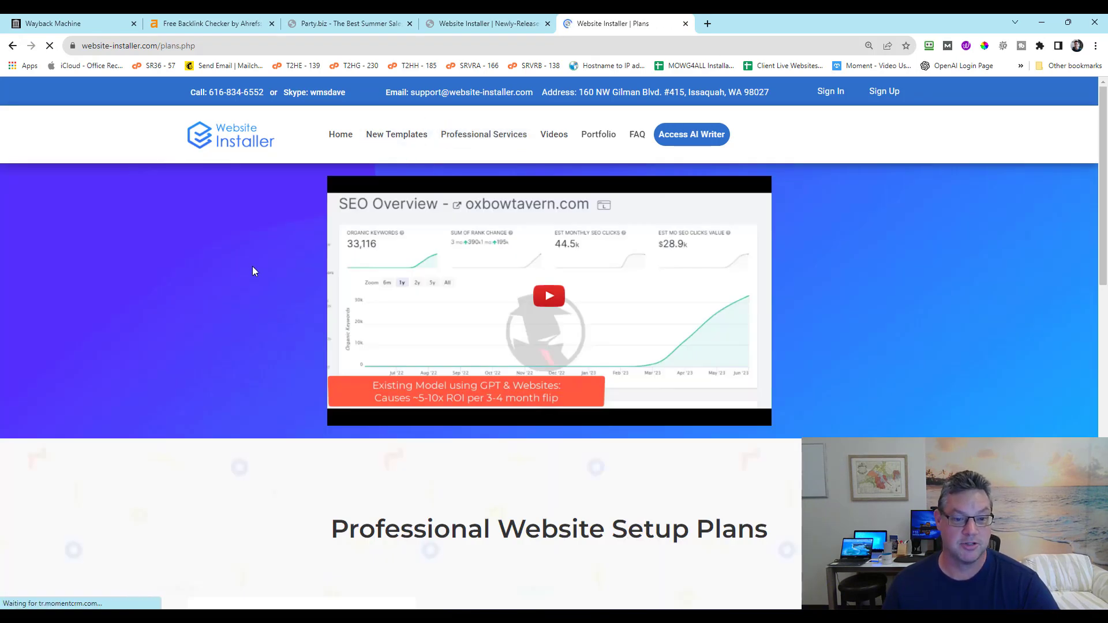
scroll(254, 269, down, 3)
scroll(485, 102, up, 3)
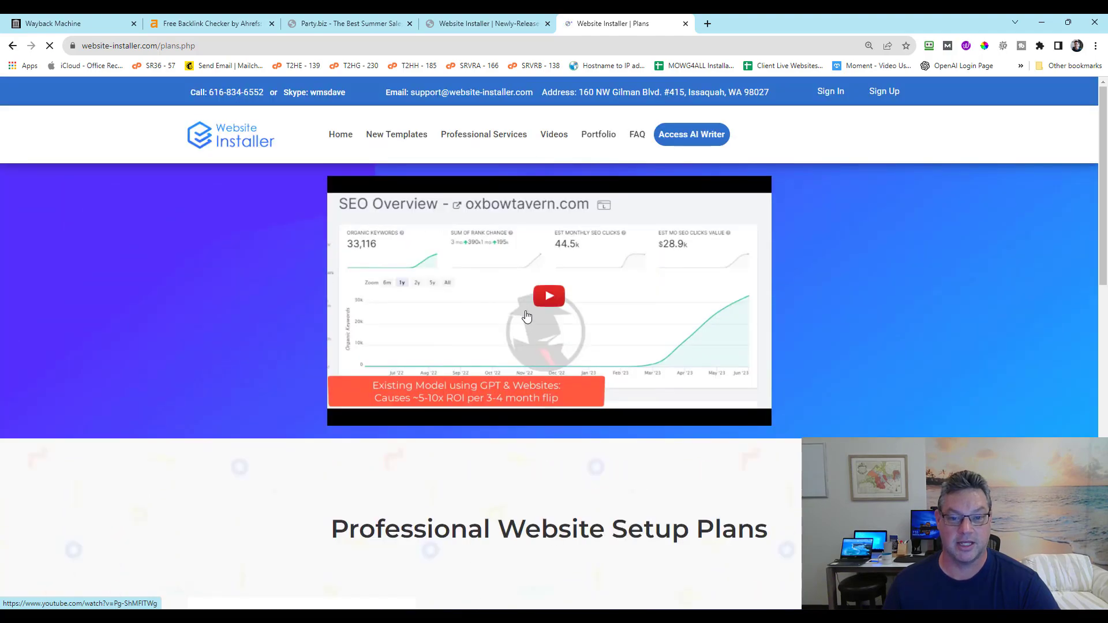
scroll(131, 283, down, 12)
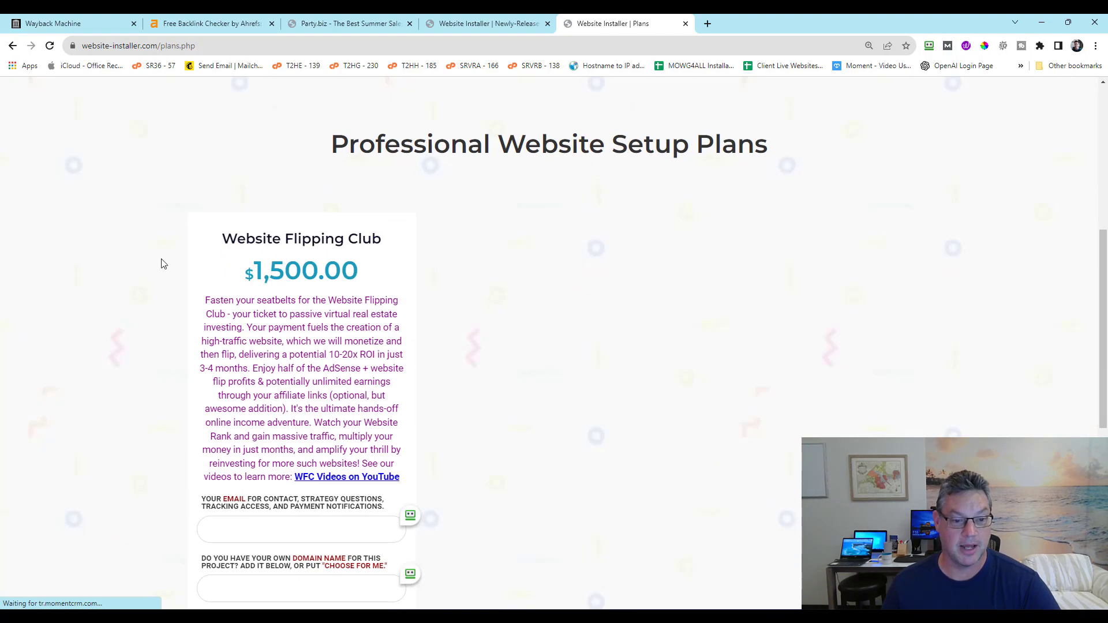
scroll(292, 335, up, 5)
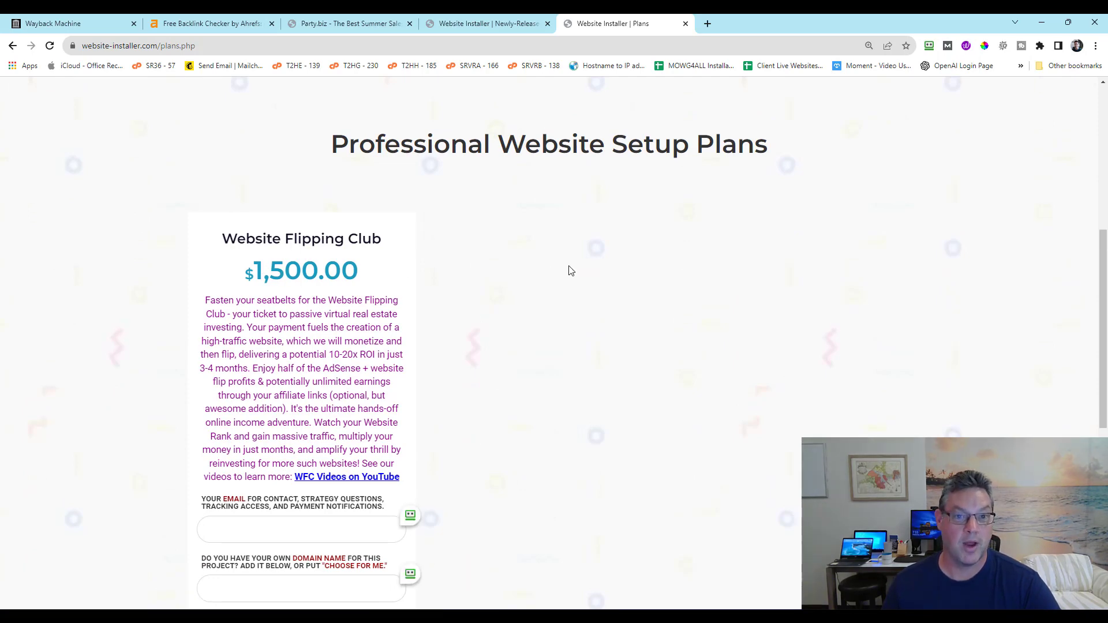
scroll(569, 270, up, 6)
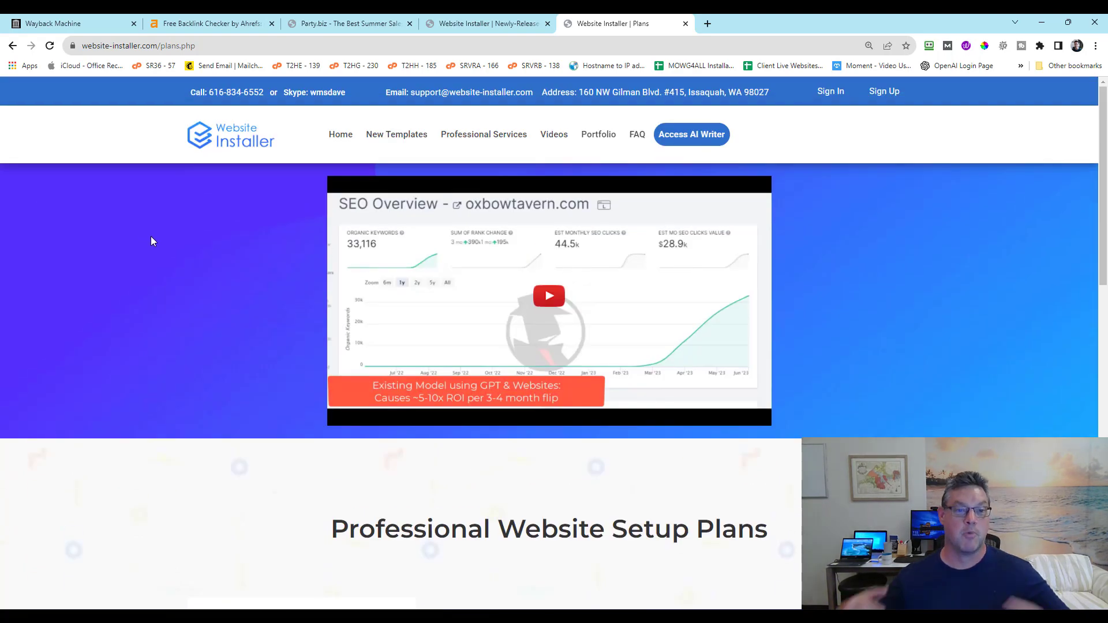